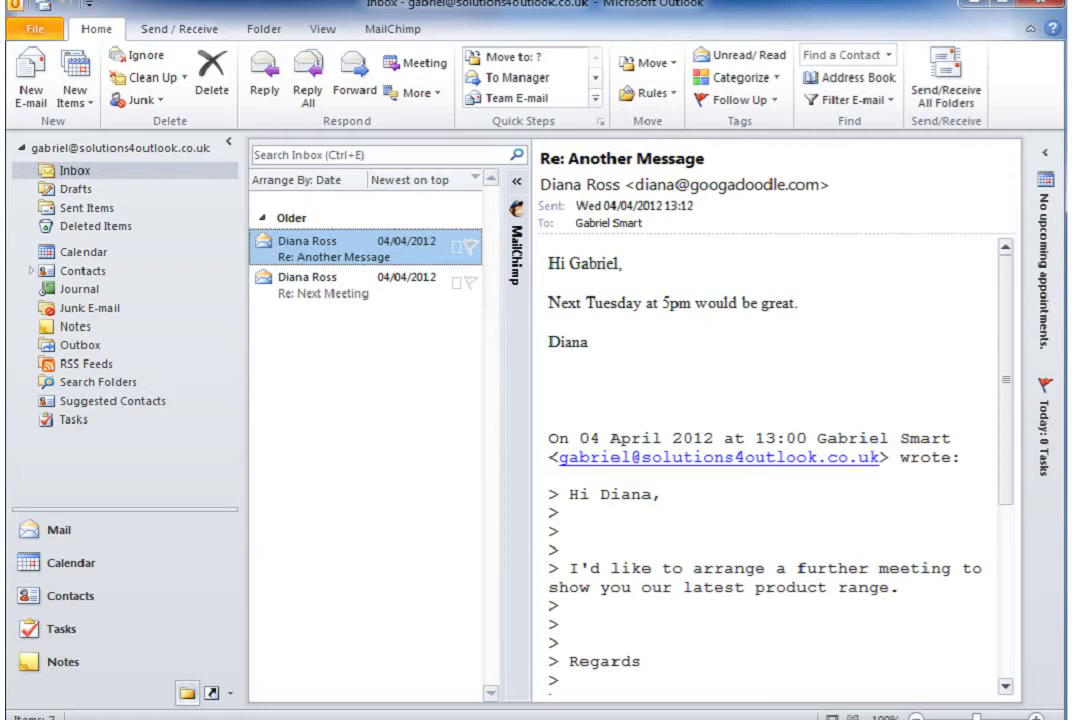
# Step: Open the Contacts folder from the navigation pane
pyautogui.click(64, 274)
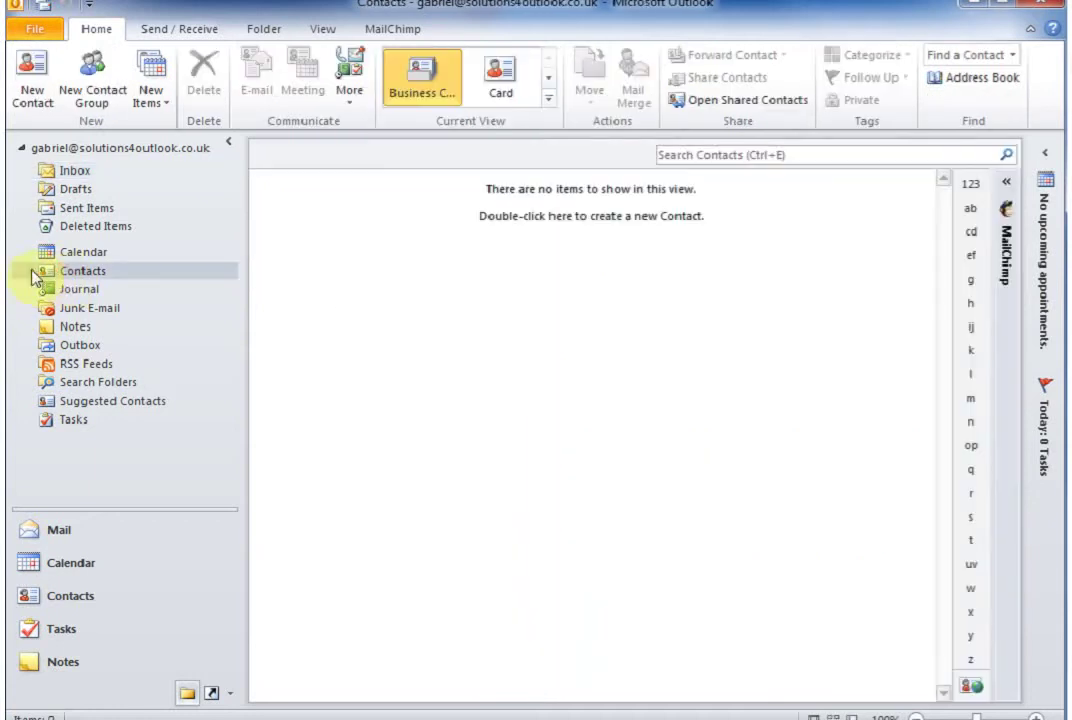
# Step: Expand Contacts and open the Peter's Possy subfolder to show its business cards
pyautogui.click(31, 270)
pyautogui.click(91, 330)
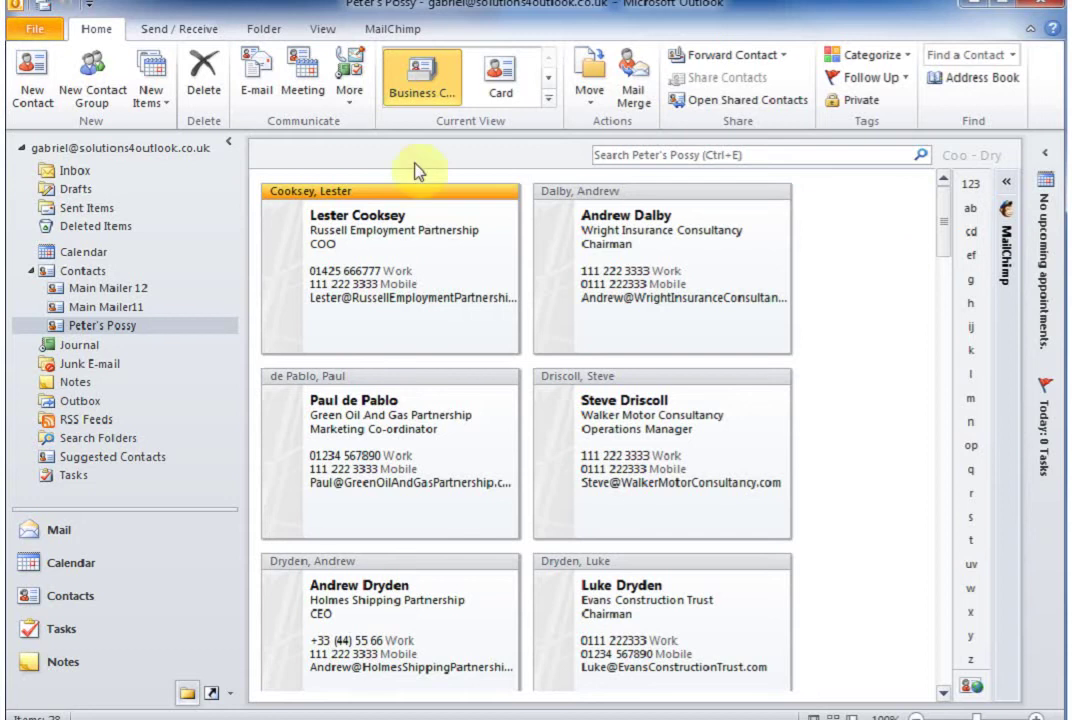
pyautogui.click(320, 28)
# Step: Show Peter's Possy as a widened List table scrolled to Categories, then switch to MailChimp
pyautogui.click(30, 88)
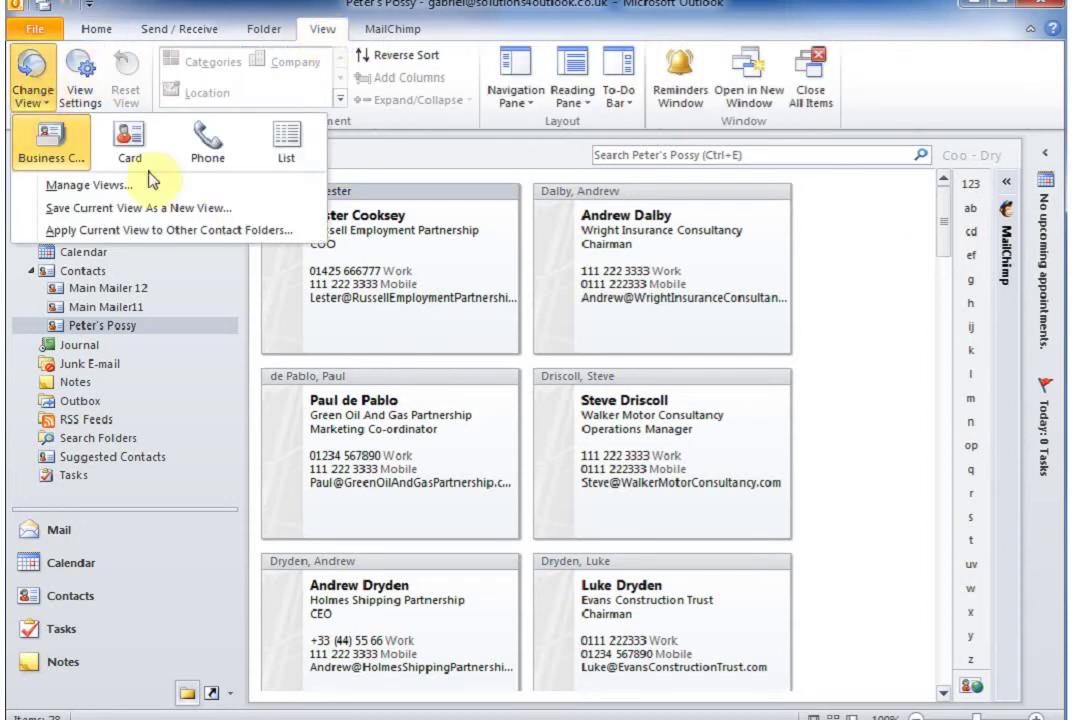
pyautogui.click(288, 155)
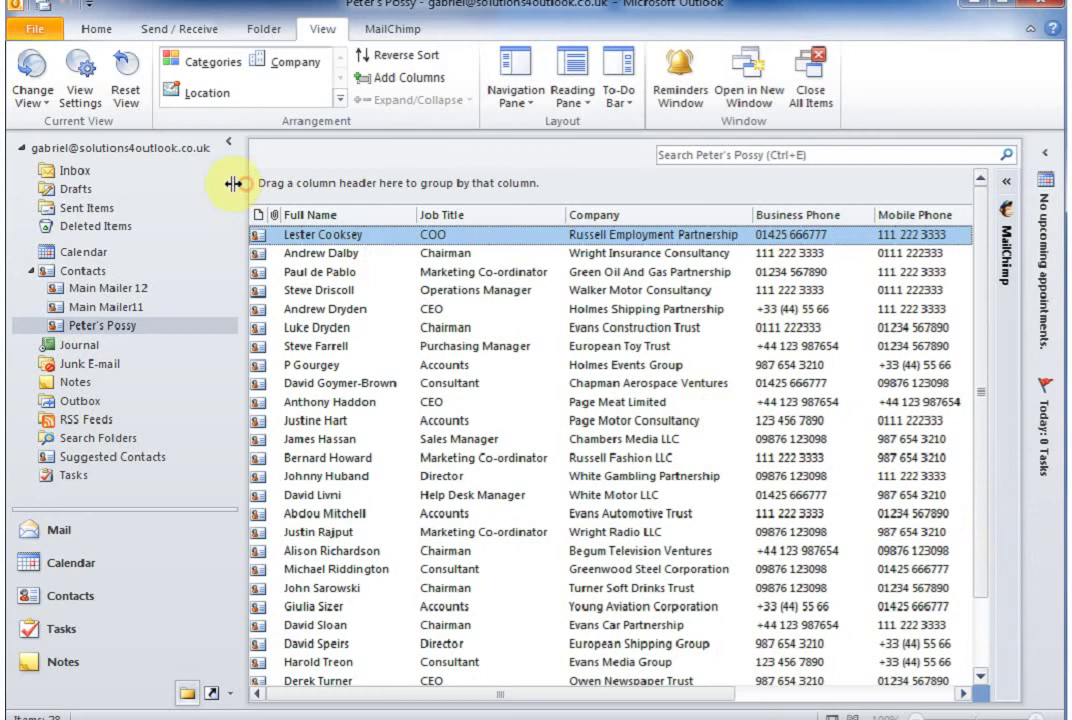
pyautogui.moveTo(241, 183); pyautogui.dragTo(125, 196)
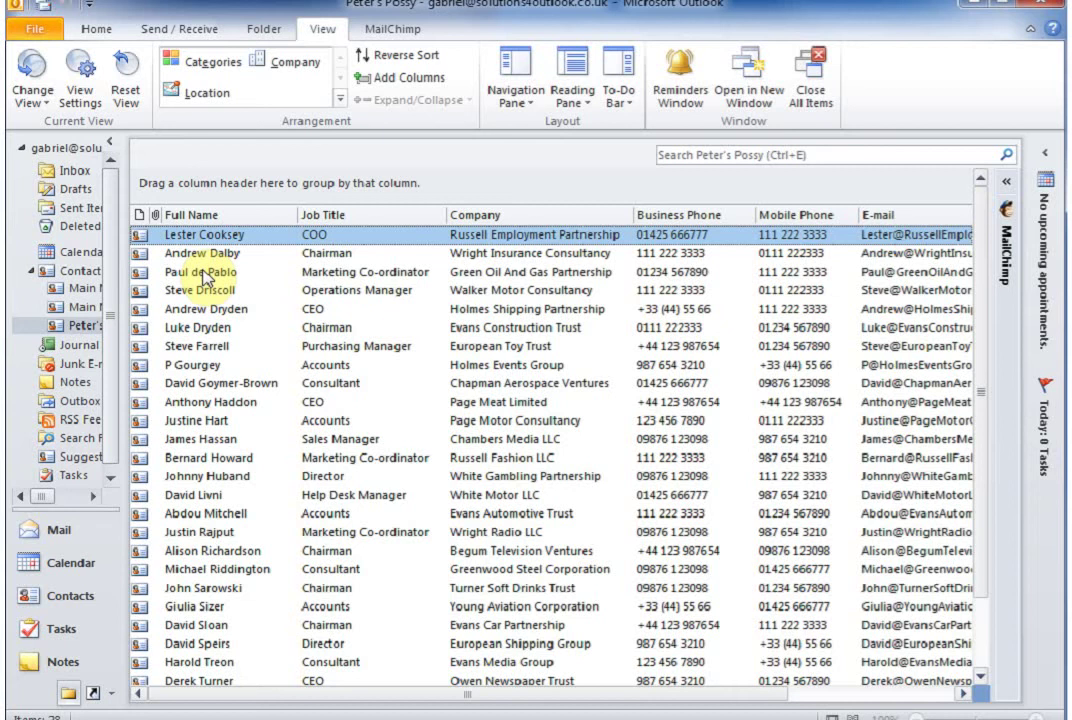
pyautogui.click(228, 236)
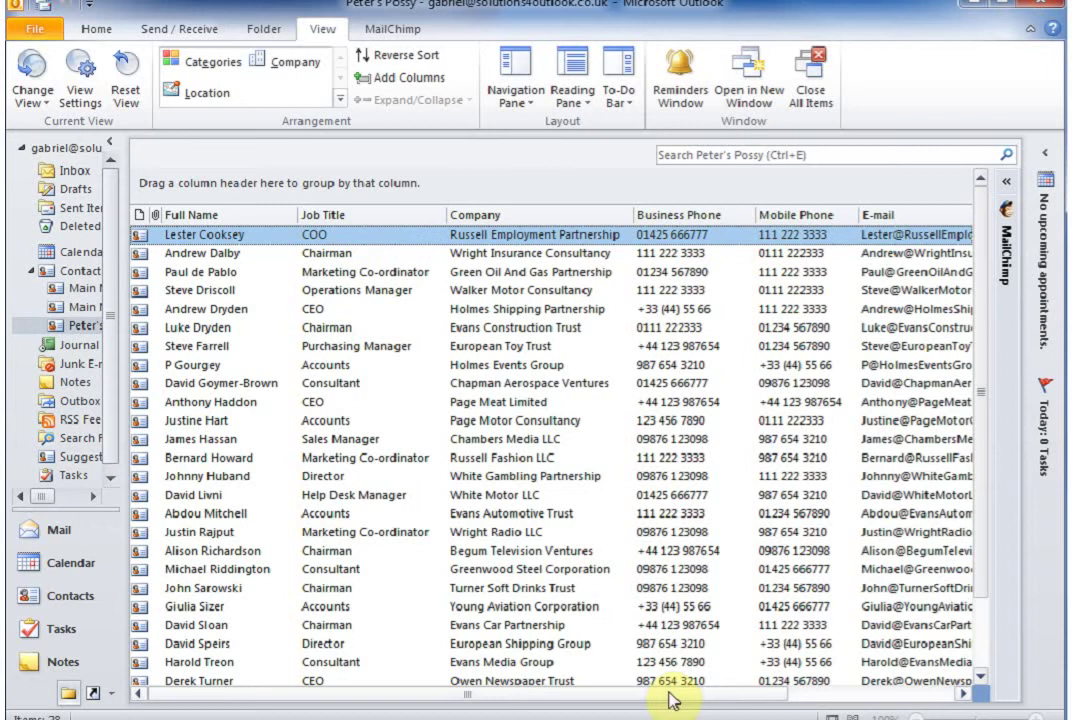
pyautogui.moveTo(676, 700); pyautogui.dragTo(826, 695)
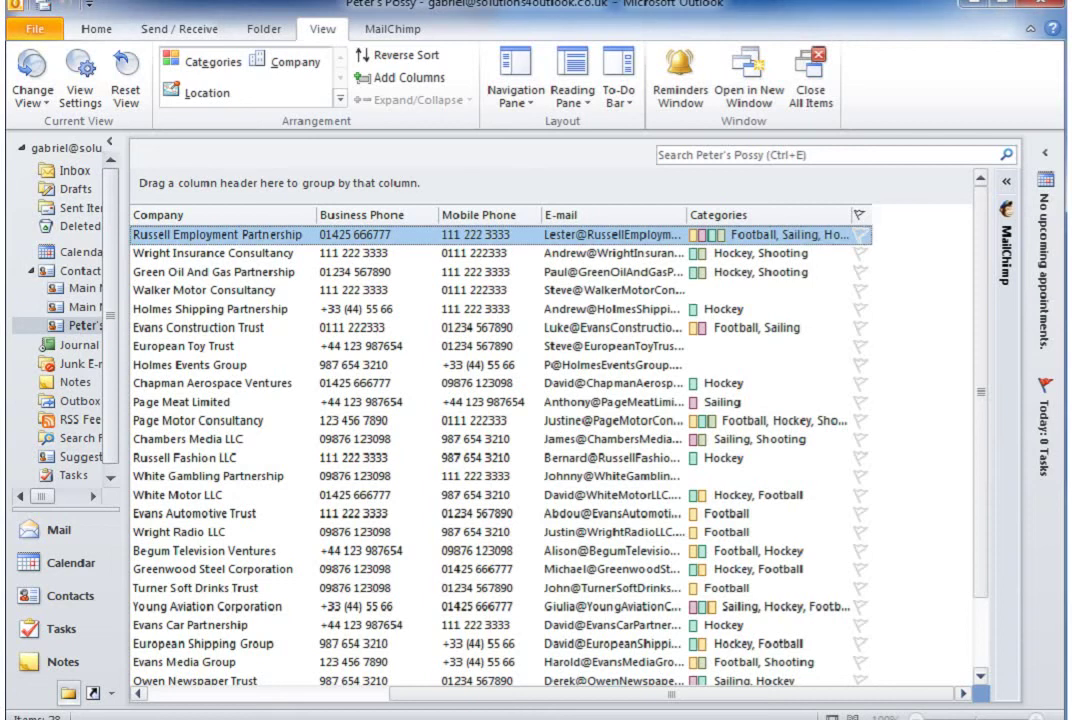
pyautogui.hotkey('alt', 'Tab')
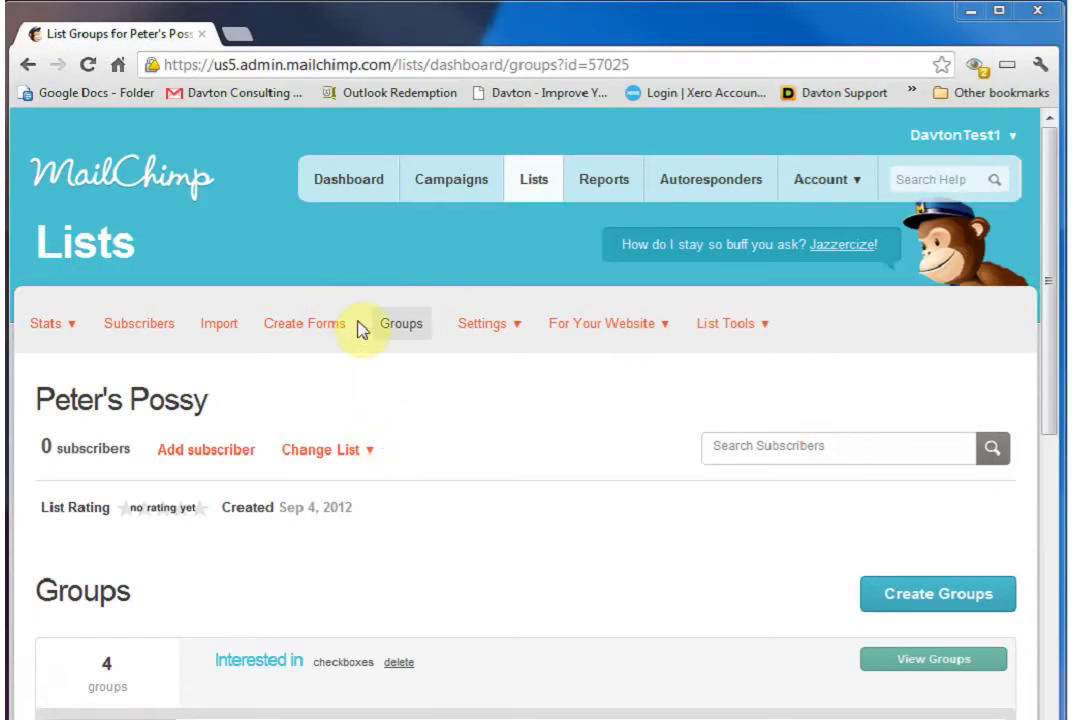
# Step: Open the Peter's Possy list dashboard from MailChimp's Lists overview
pyautogui.scroll(-1, 520, 415)
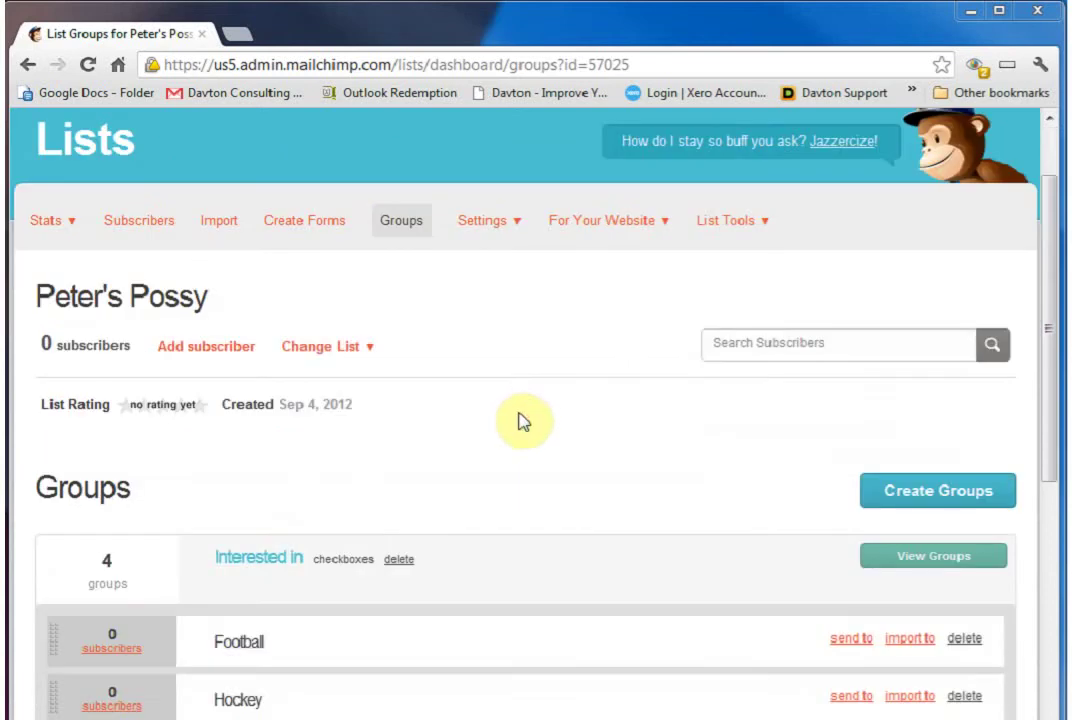
pyautogui.scroll(-1, 530, 418)
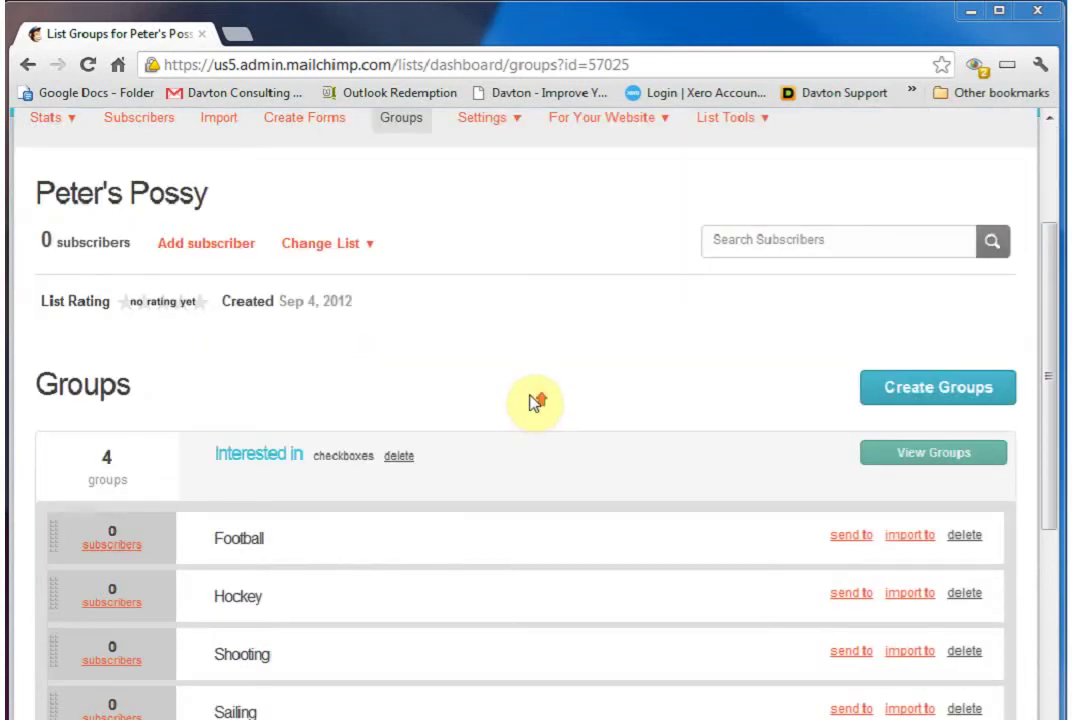
pyautogui.scroll(2, 536, 402)
pyautogui.click(537, 190)
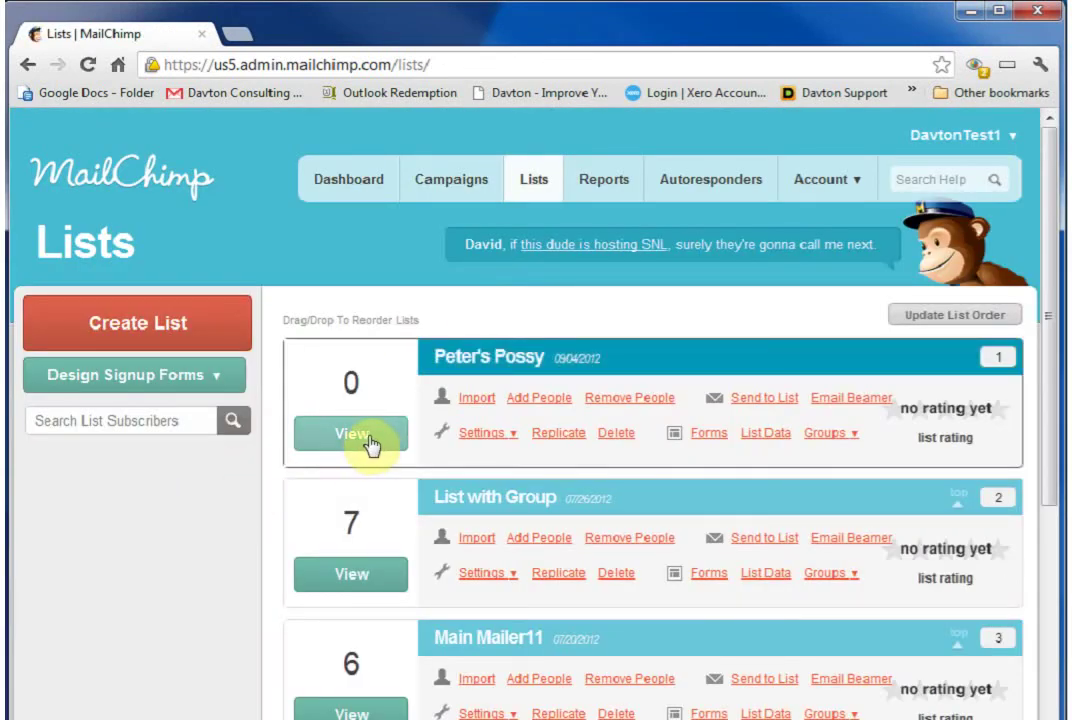
pyautogui.click(368, 440)
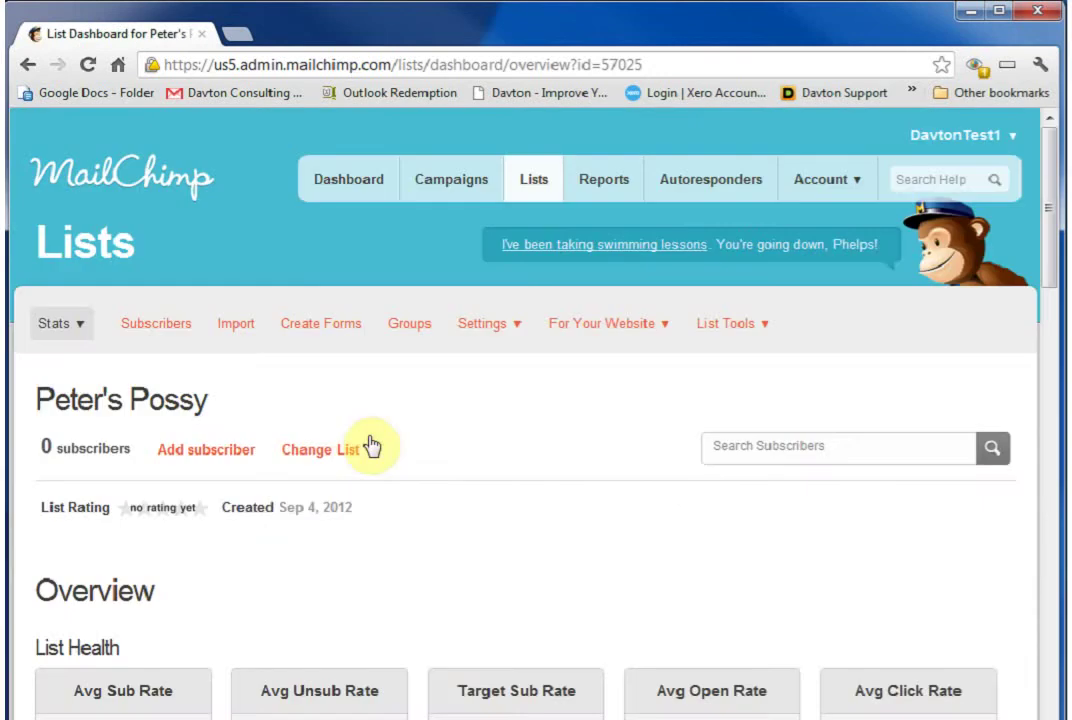
pyautogui.scroll(-2, 470, 447)
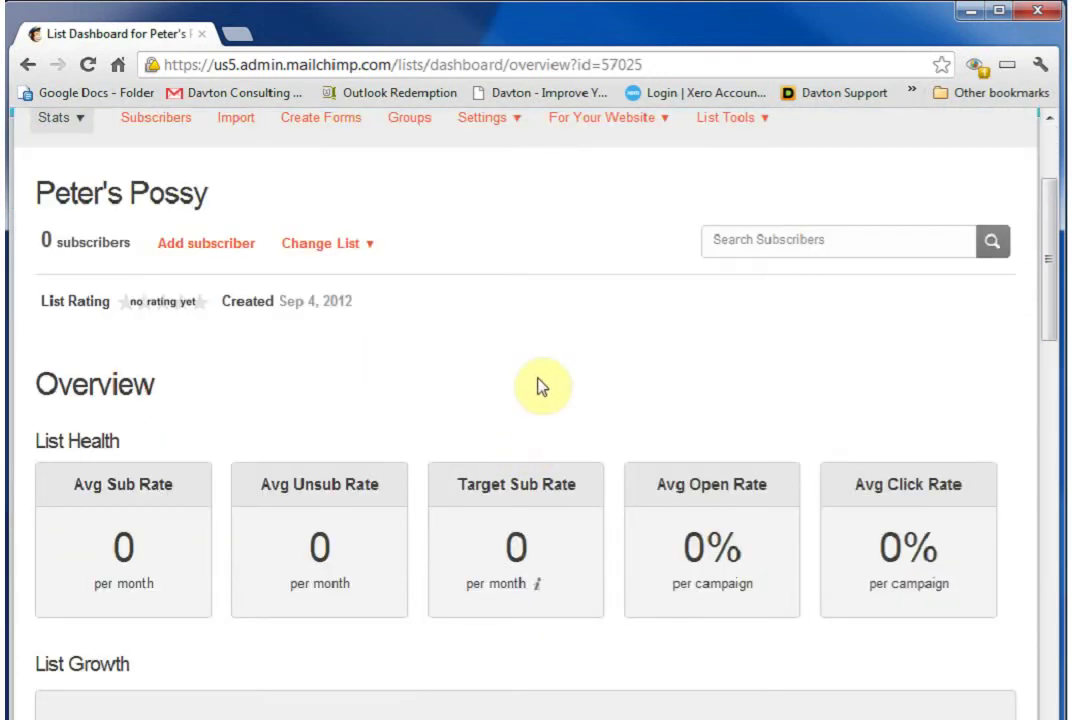
pyautogui.scroll(2, 540, 375)
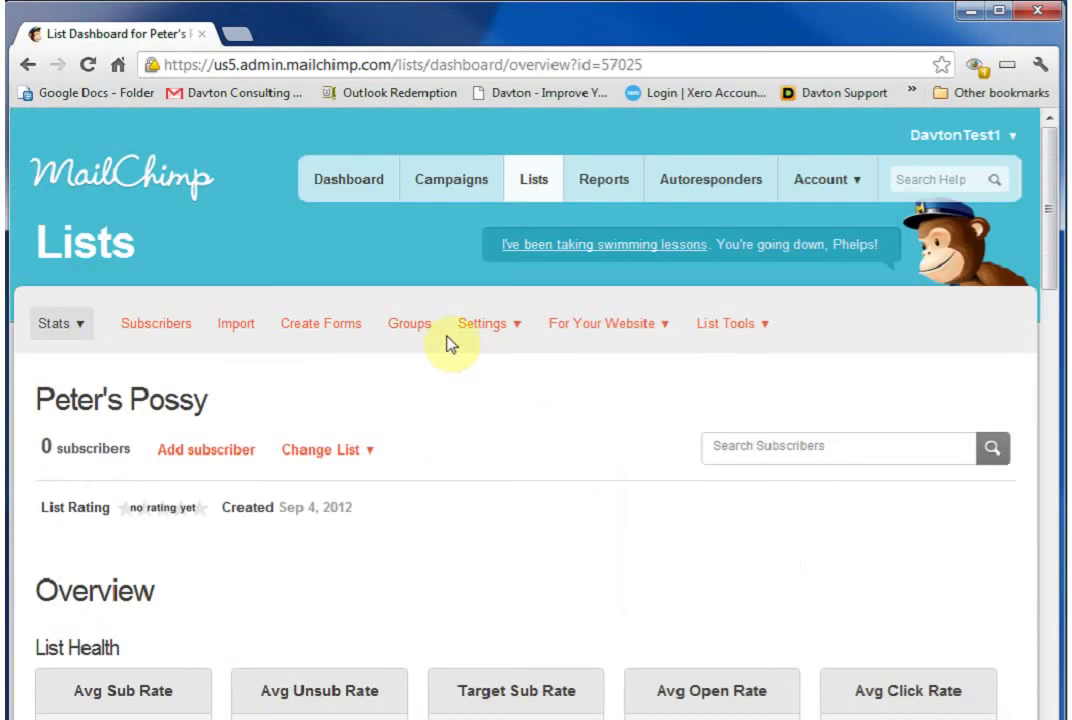
# Step: Review Peter's Possy's four interest groups, then view its list fields and merge tags
pyautogui.click(411, 328)
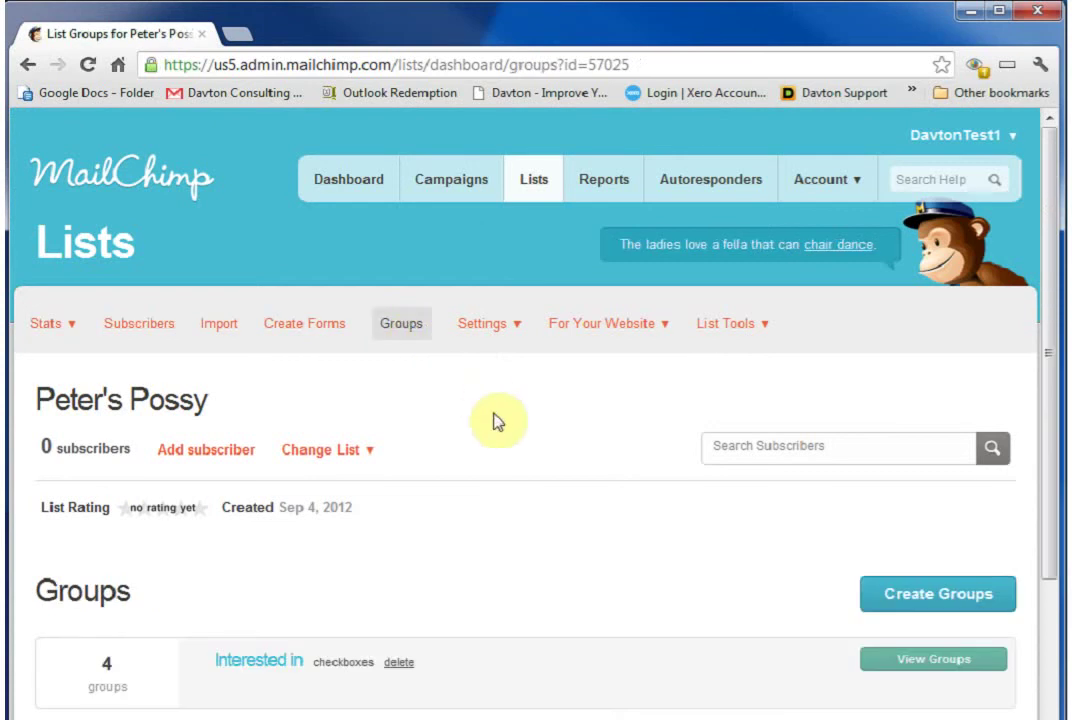
pyautogui.scroll(-2, 495, 421)
pyautogui.scroll(-1, 490, 397)
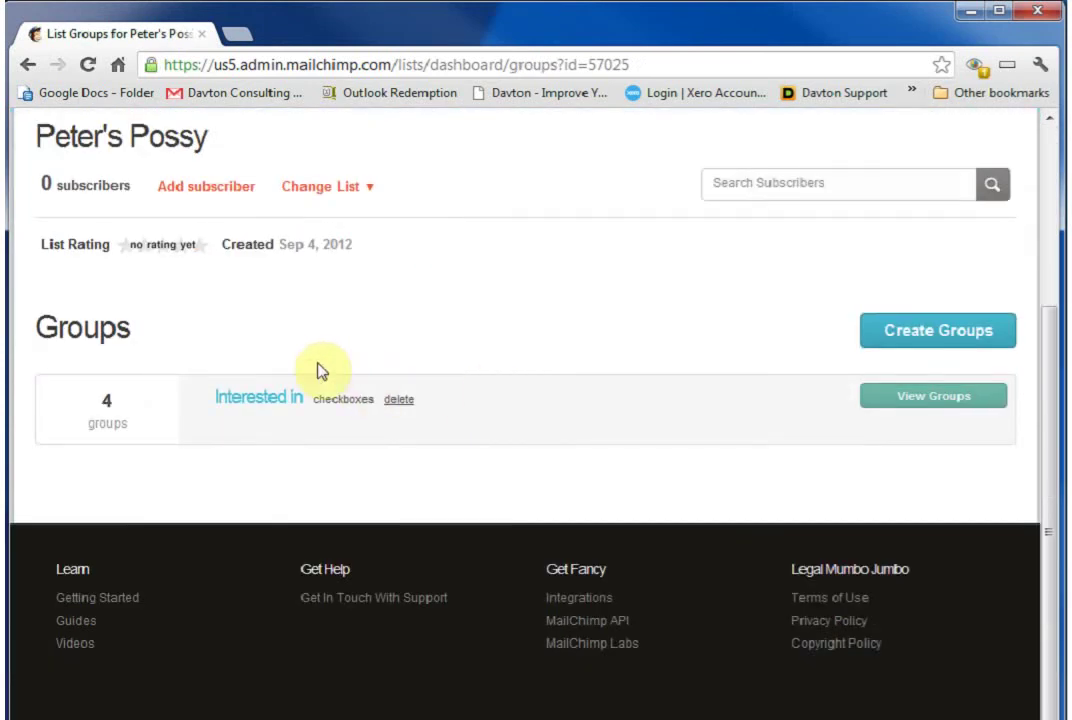
pyautogui.click(888, 404)
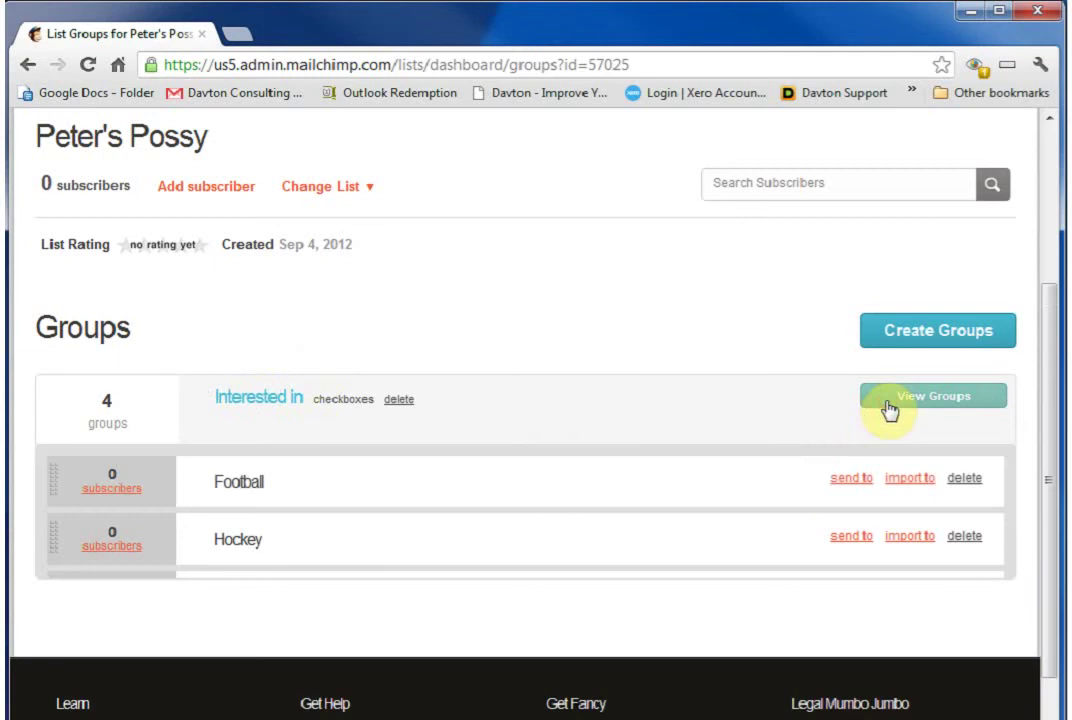
pyautogui.scroll(-1, 538, 460)
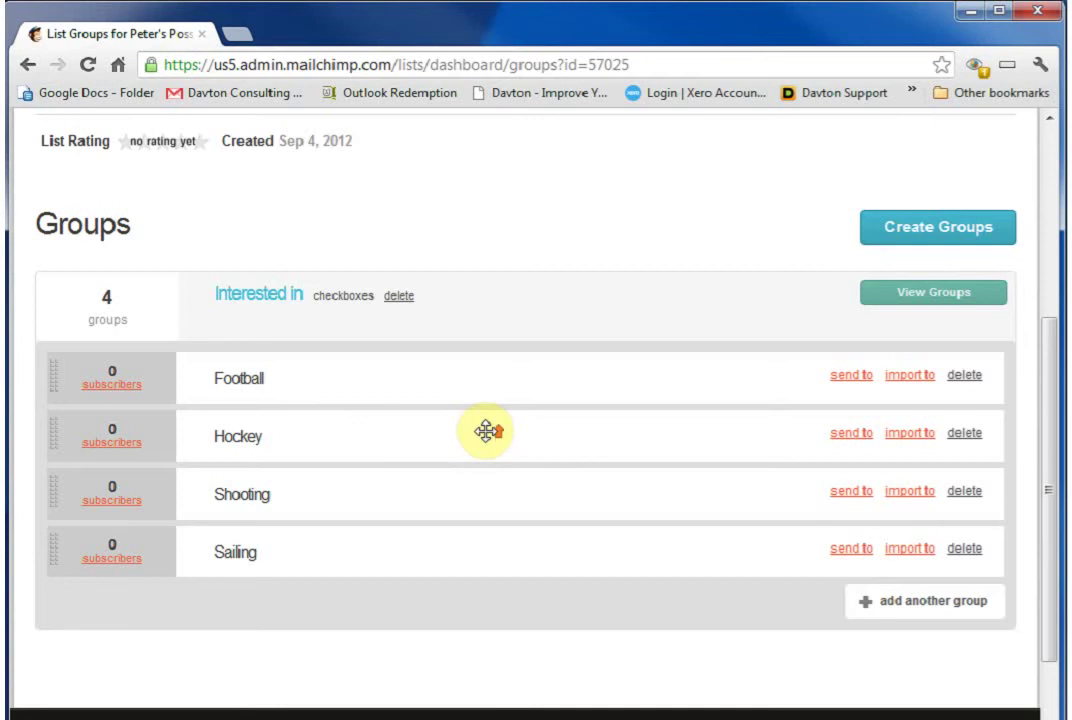
pyautogui.scroll(2, 488, 433)
pyautogui.click(490, 170)
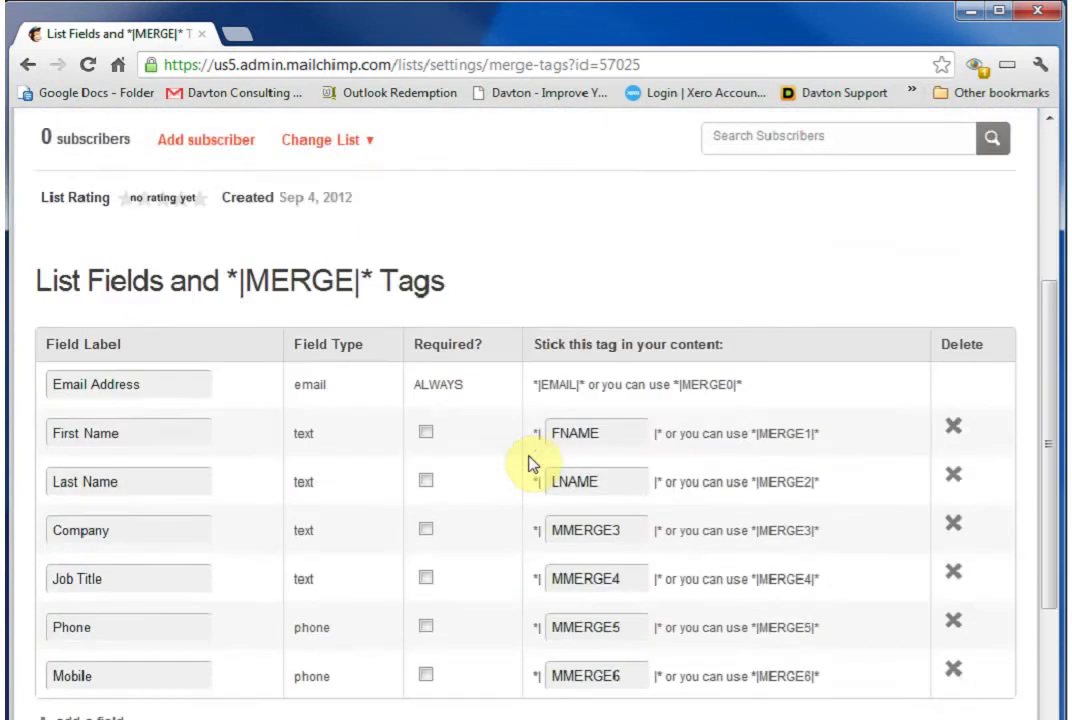
pyautogui.scroll(-1, 531, 463)
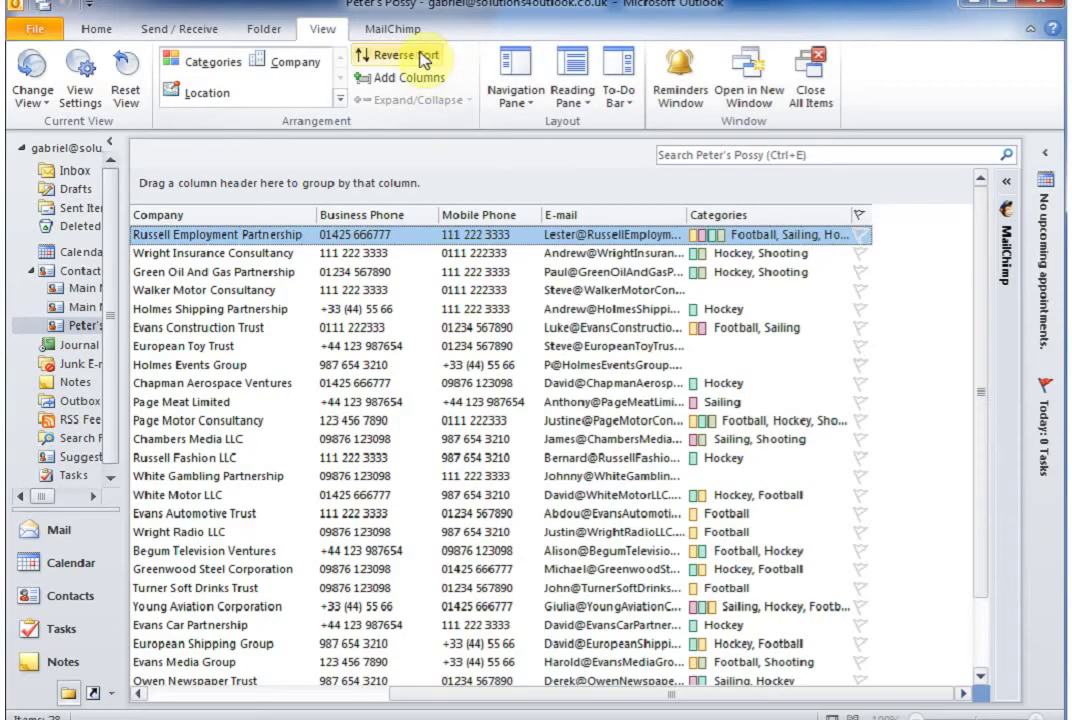
# Step: Check in the MailChimp add-in's List Details that Peter's Possy has 0 contacts
pyautogui.click(392, 29)
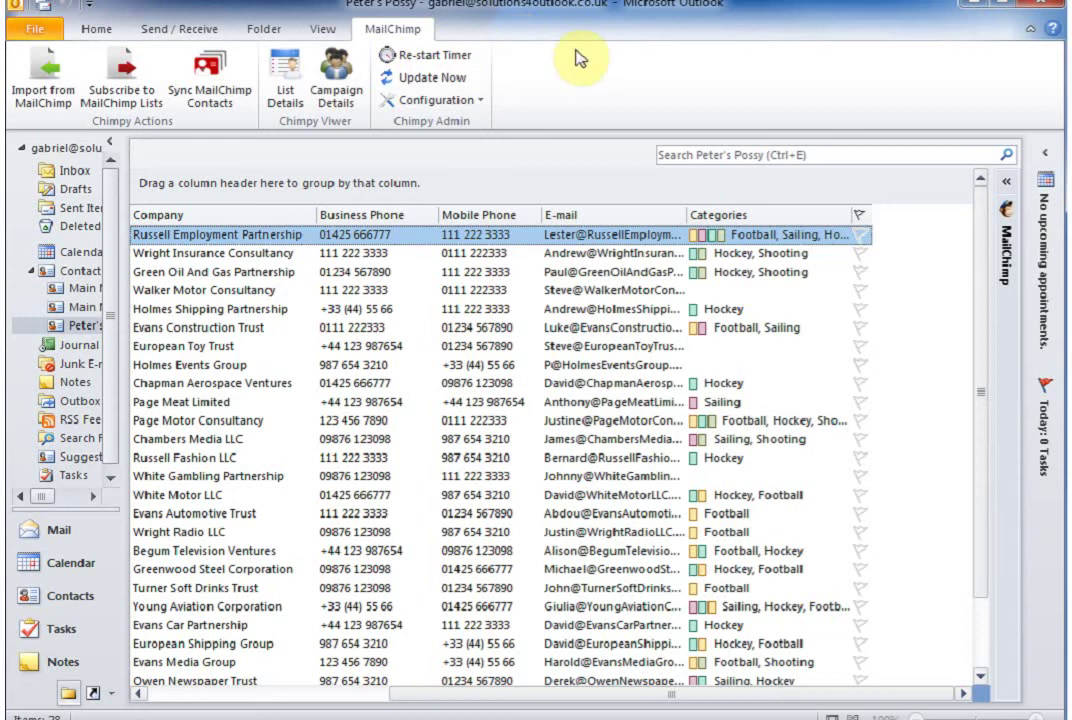
pyautogui.click(285, 92)
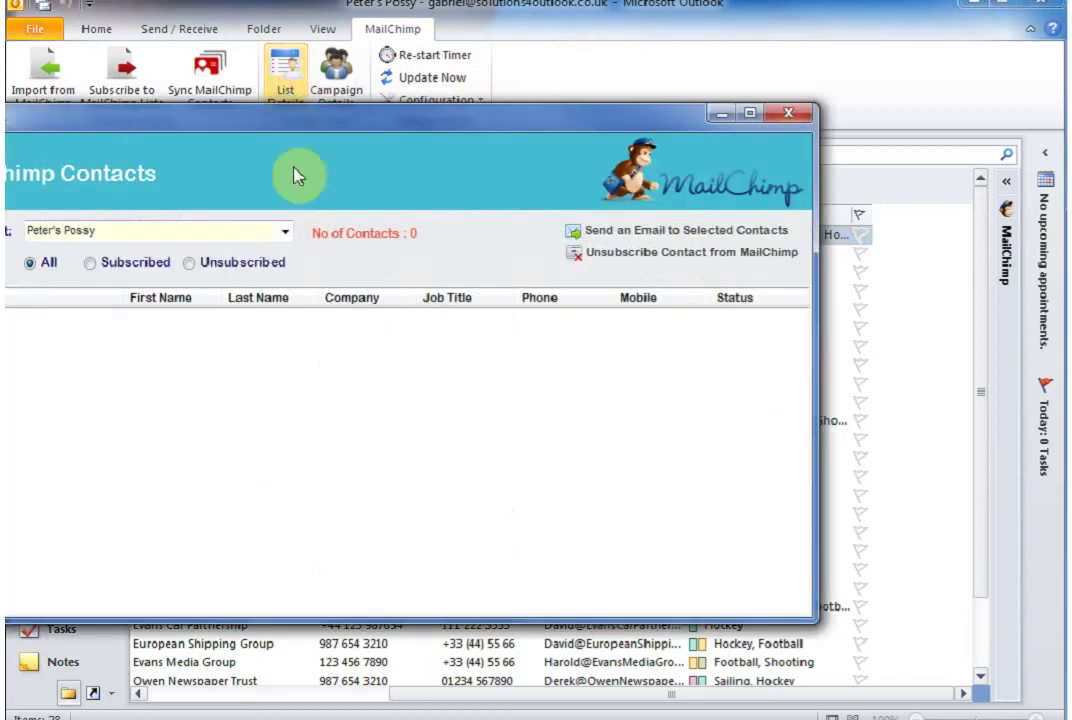
pyautogui.moveTo(367, 124); pyautogui.dragTo(482, 124)
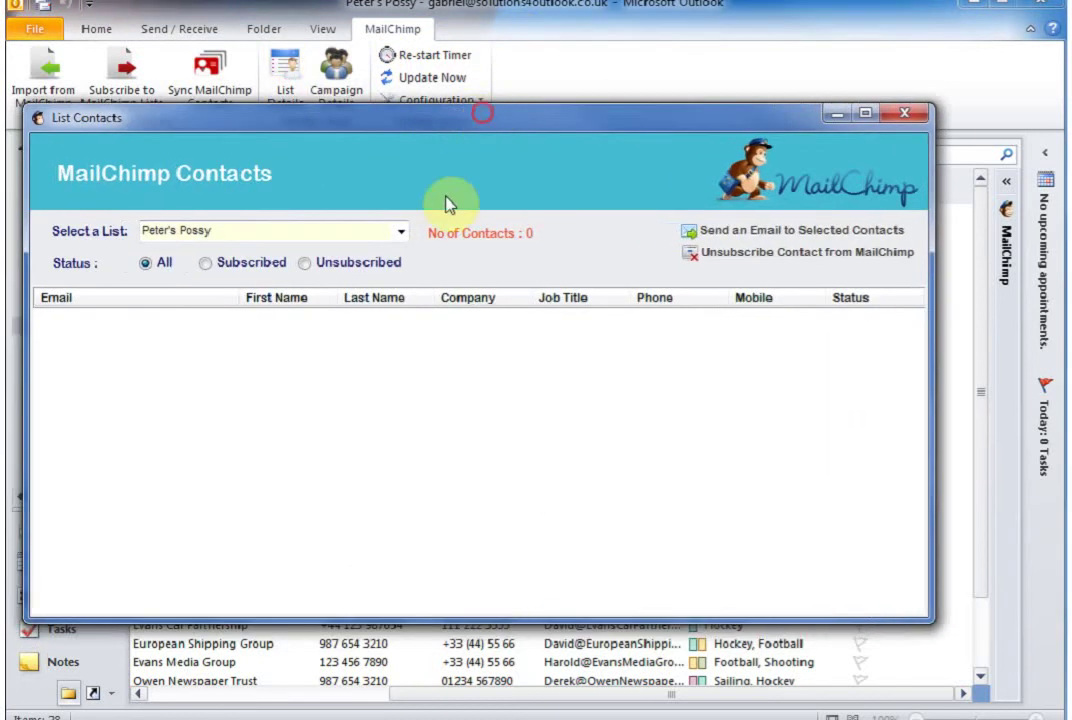
pyautogui.click(402, 233)
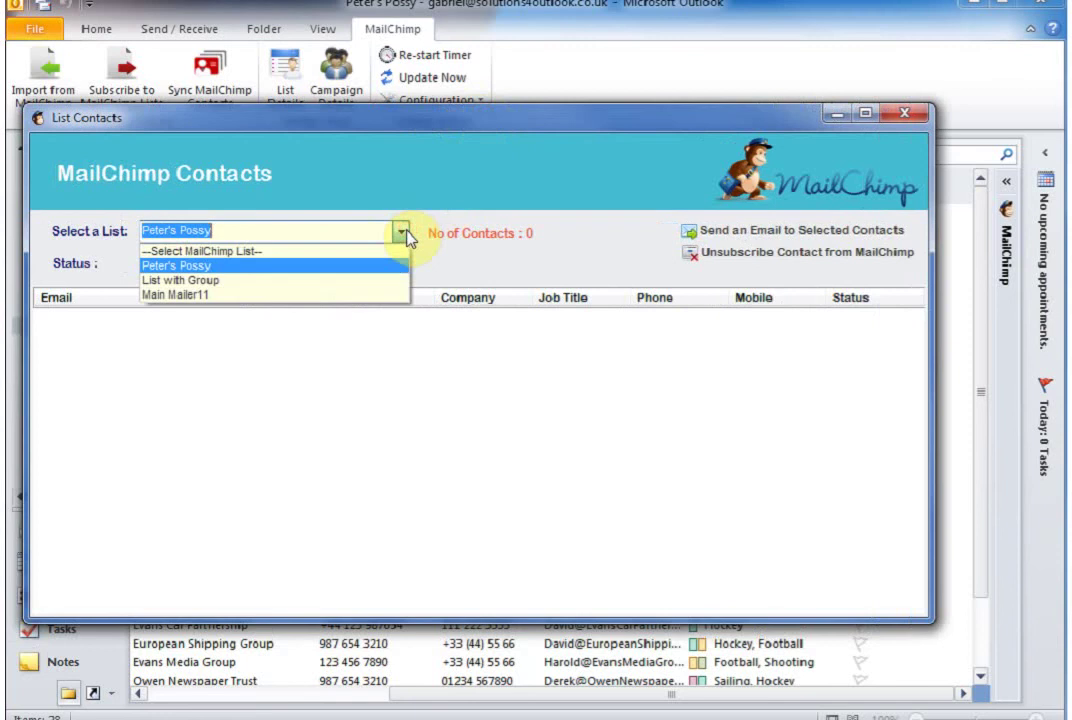
pyautogui.click(221, 268)
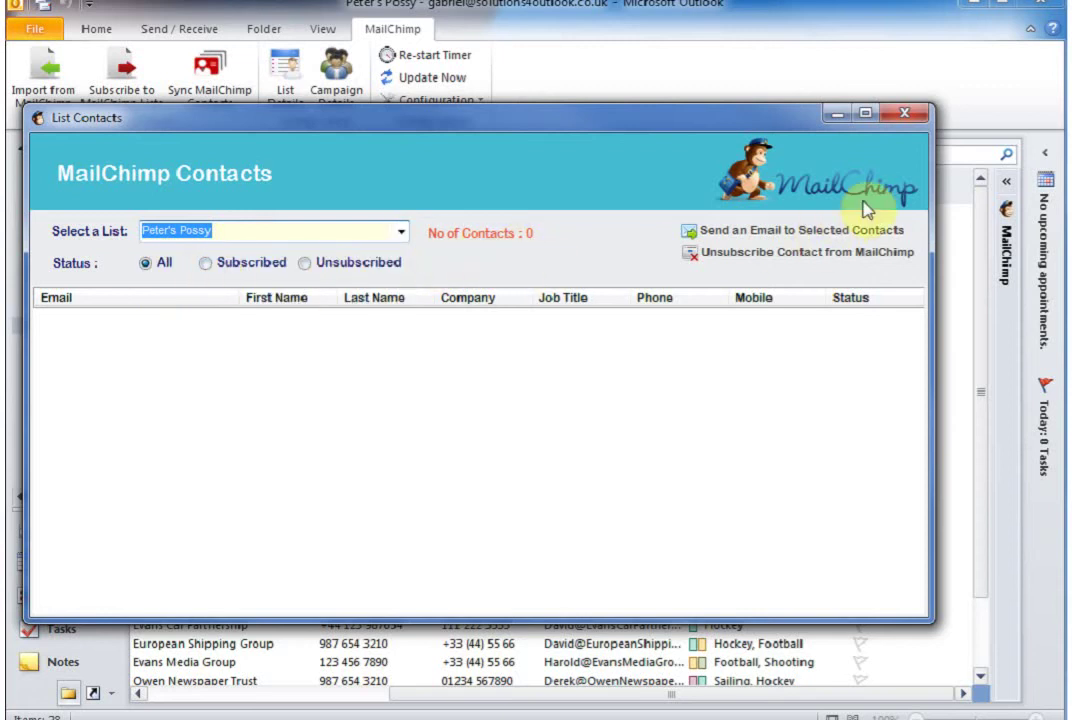
pyautogui.click(906, 114)
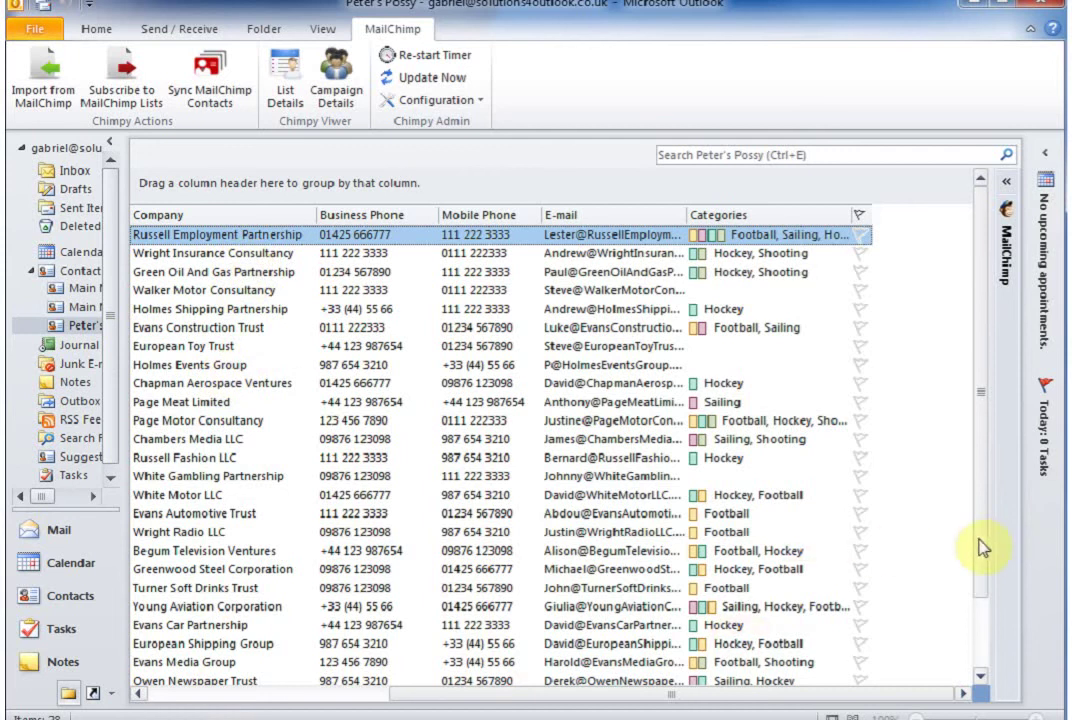
pyautogui.click(978, 635)
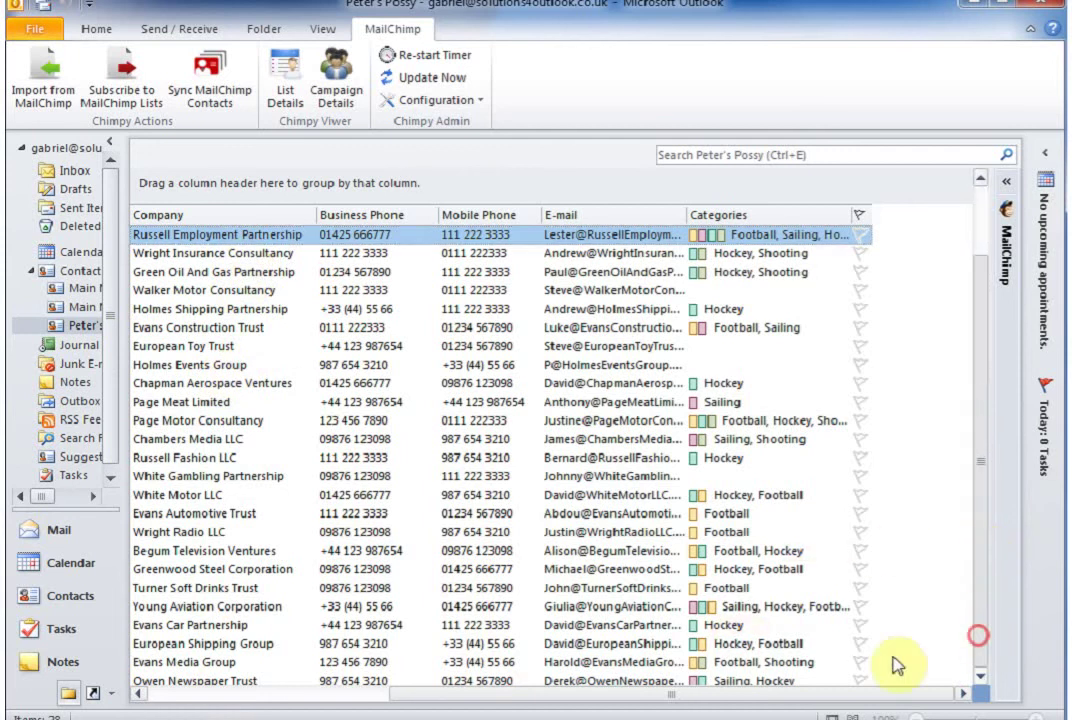
pyautogui.click(180, 665)
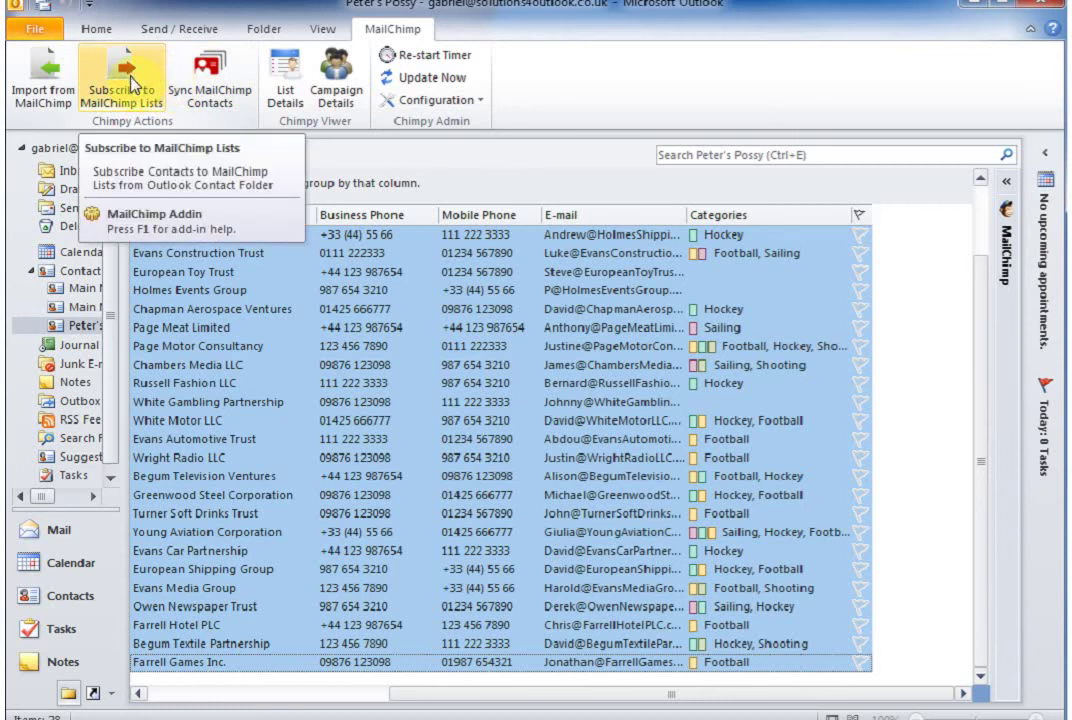
pyautogui.click(130, 87)
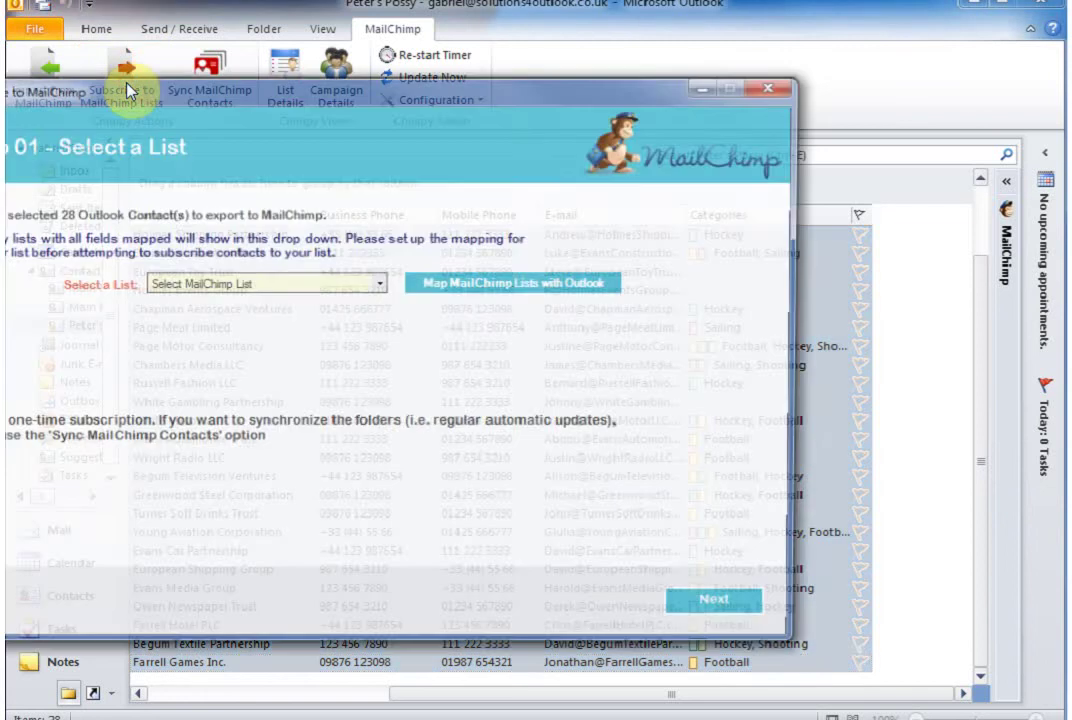
pyautogui.moveTo(170, 91); pyautogui.dragTo(308, 107)
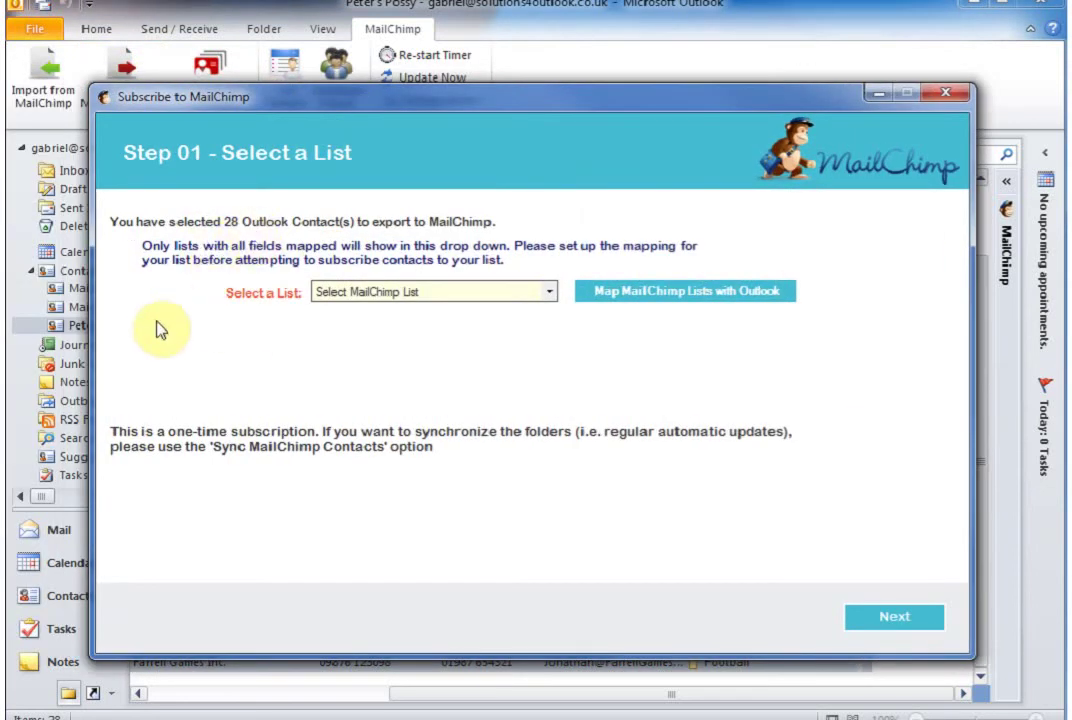
pyautogui.click(550, 292)
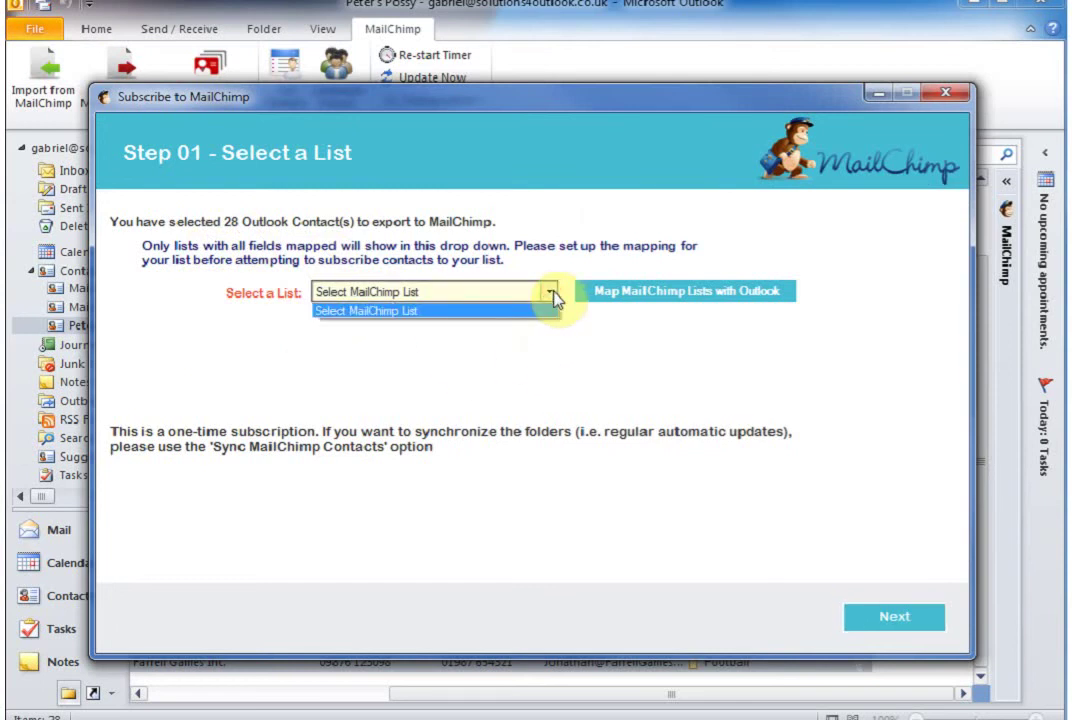
pyautogui.click(553, 296)
pyautogui.click(551, 294)
pyautogui.click(437, 318)
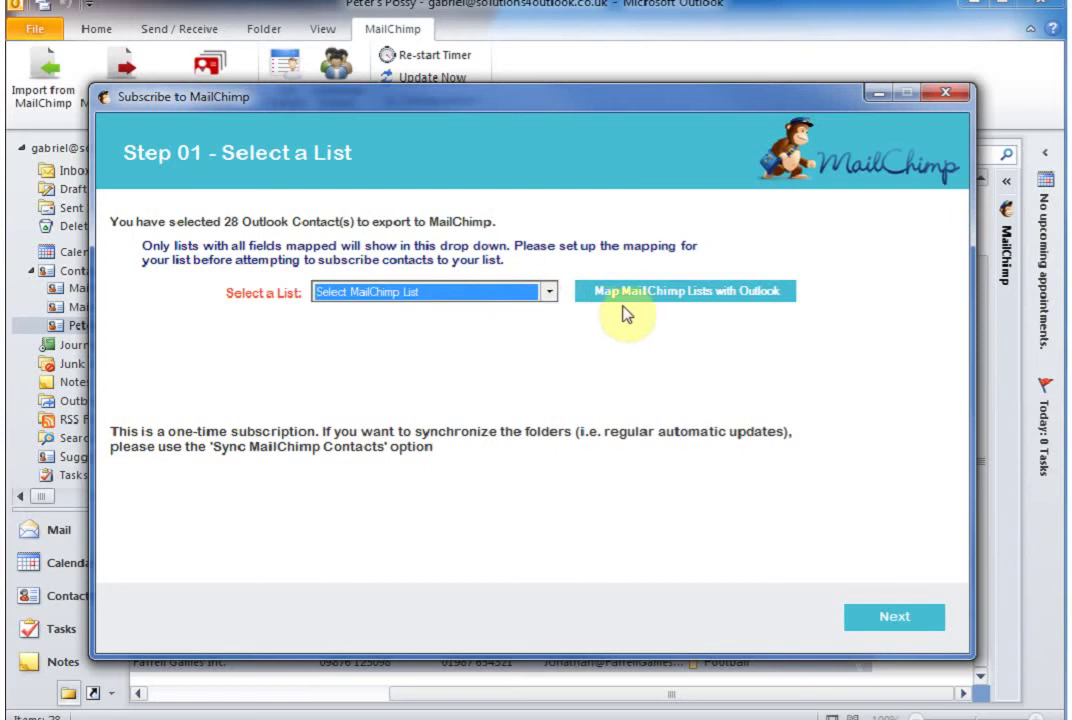
# Step: Start field mapping for Peter's Possy and map Company to Outlook's Company
pyautogui.click(676, 302)
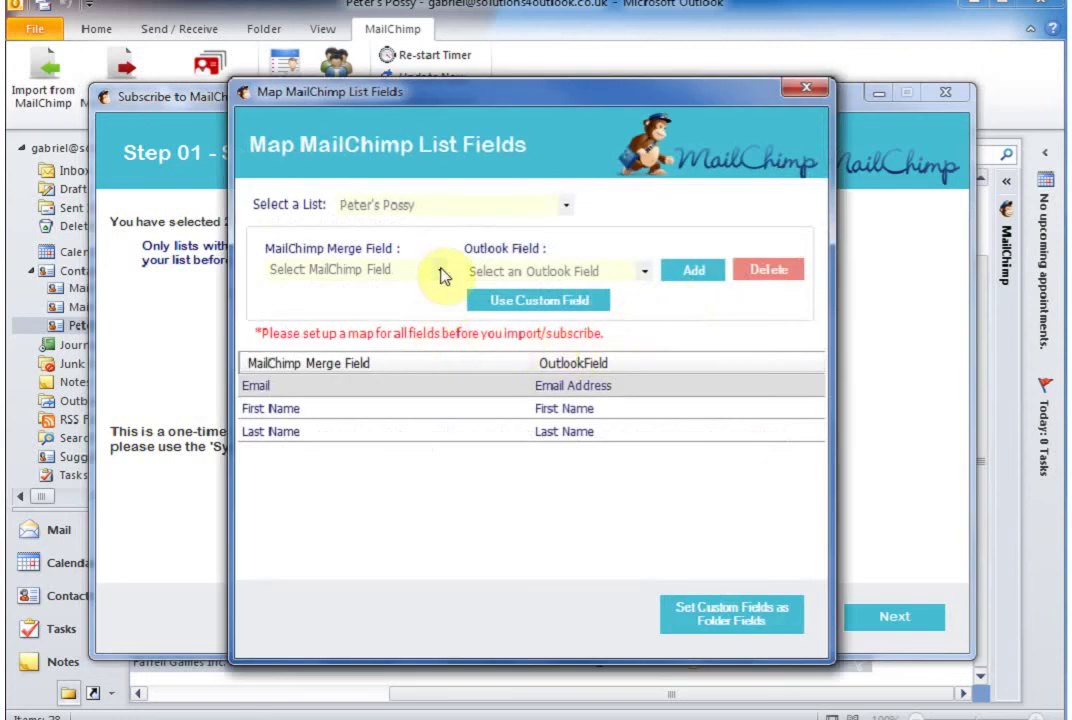
pyautogui.click(566, 205)
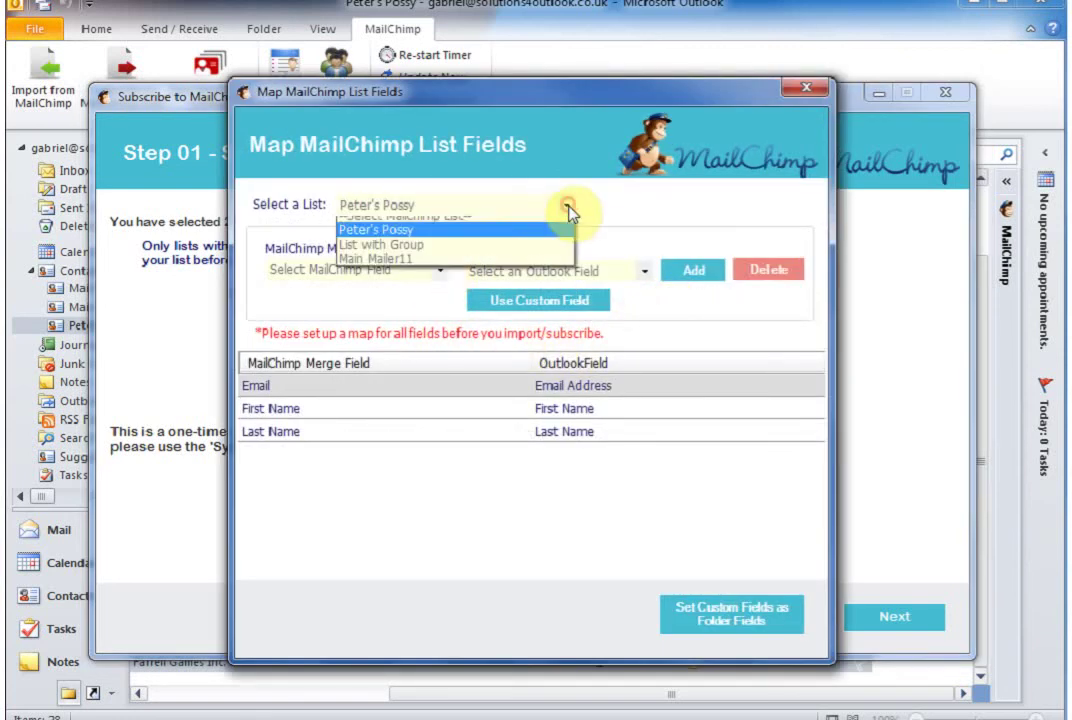
pyautogui.click(566, 205)
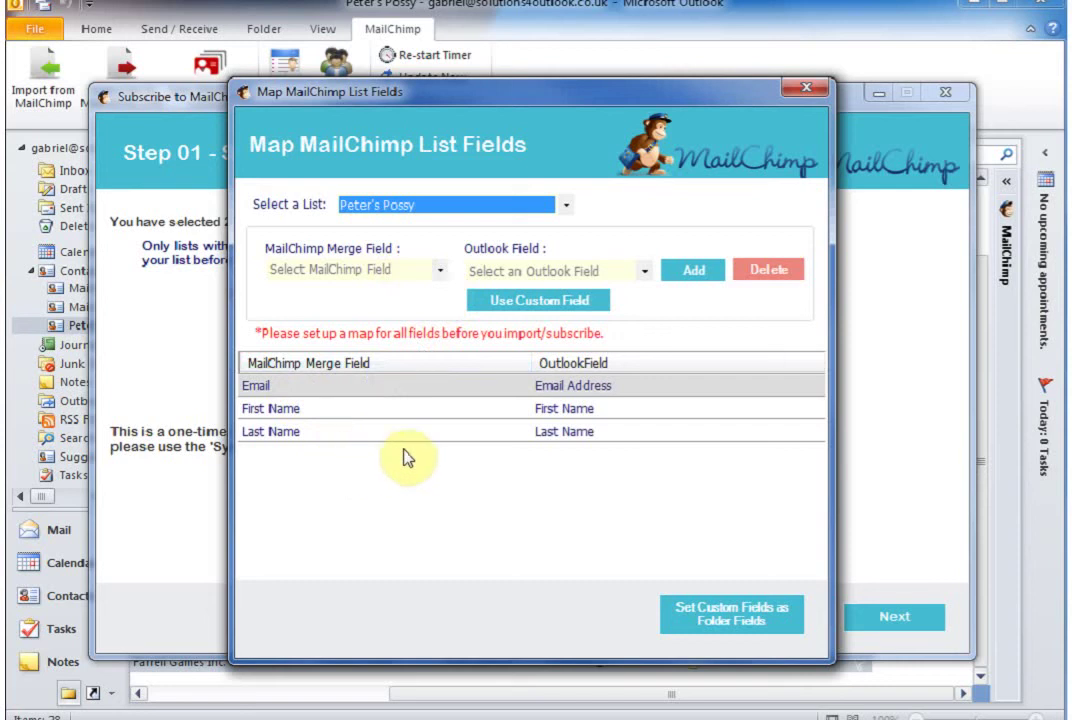
pyautogui.click(440, 272)
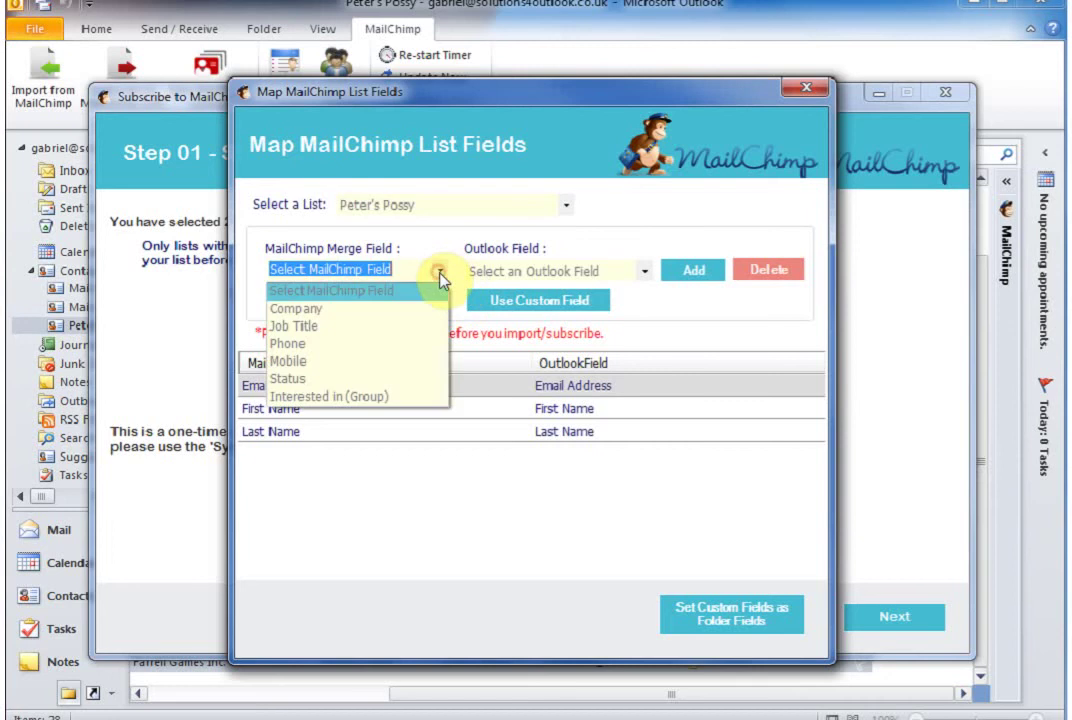
pyautogui.click(314, 313)
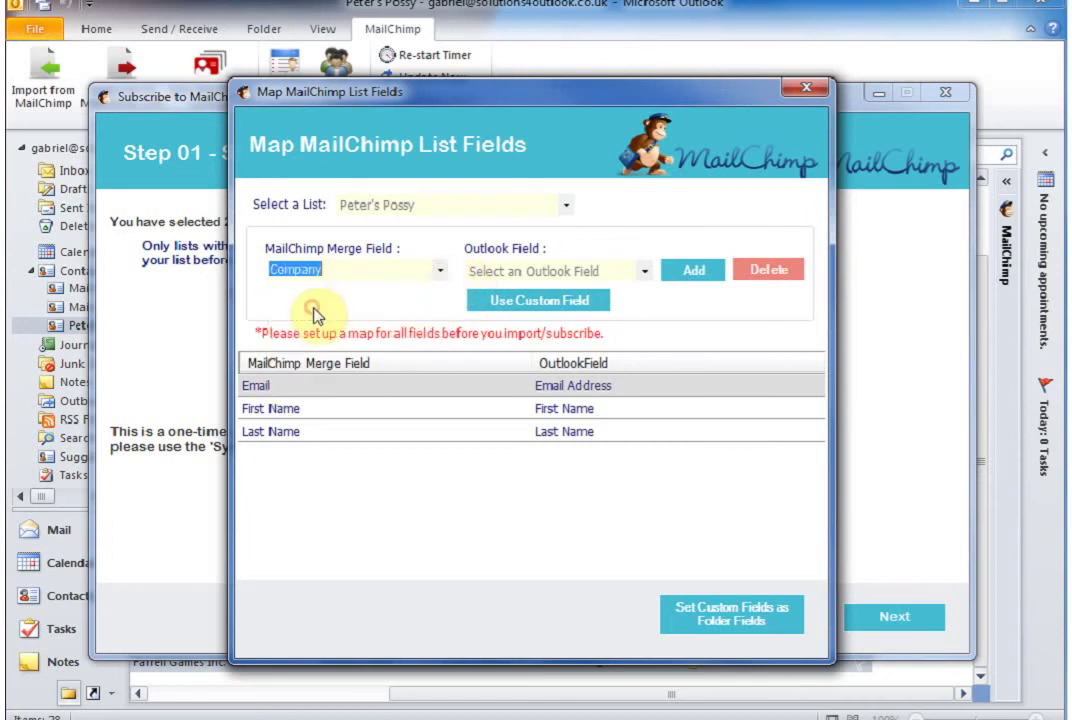
pyautogui.click(645, 271)
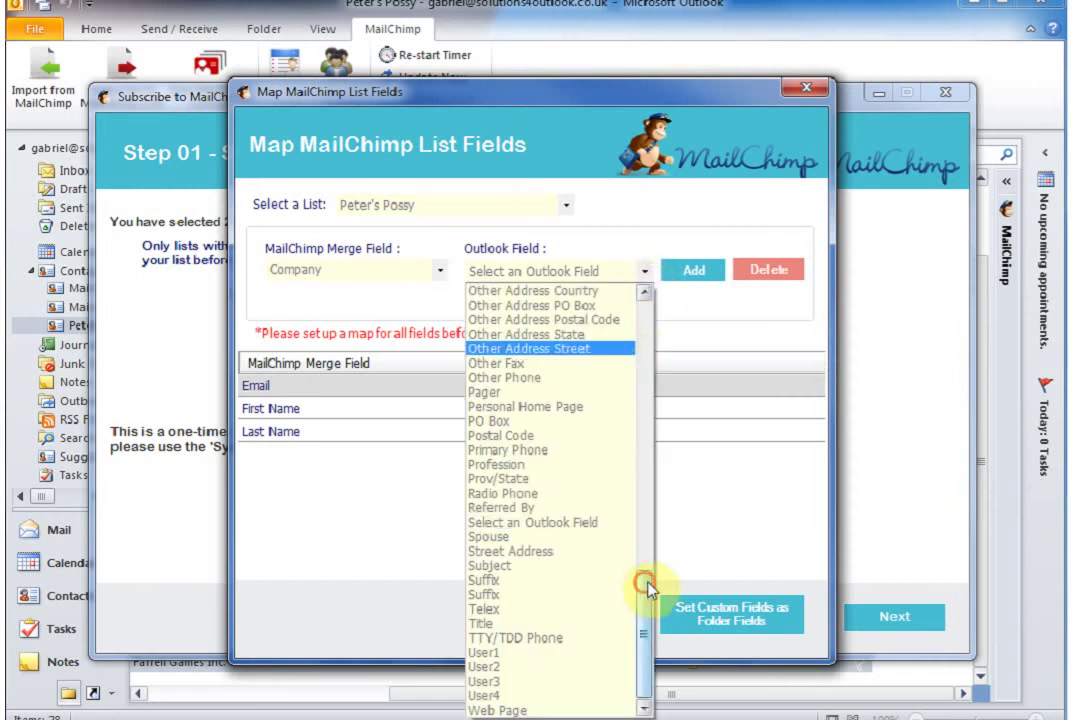
pyautogui.moveTo(647, 590); pyautogui.dragTo(656, 362)
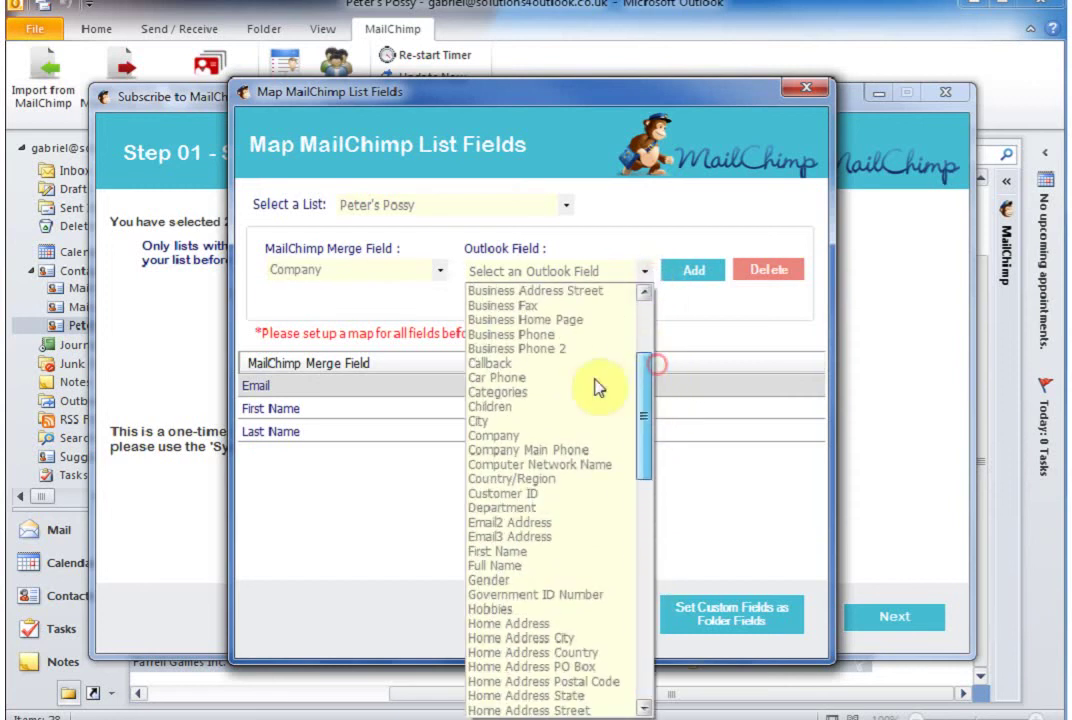
pyautogui.click(525, 437)
pyautogui.click(690, 272)
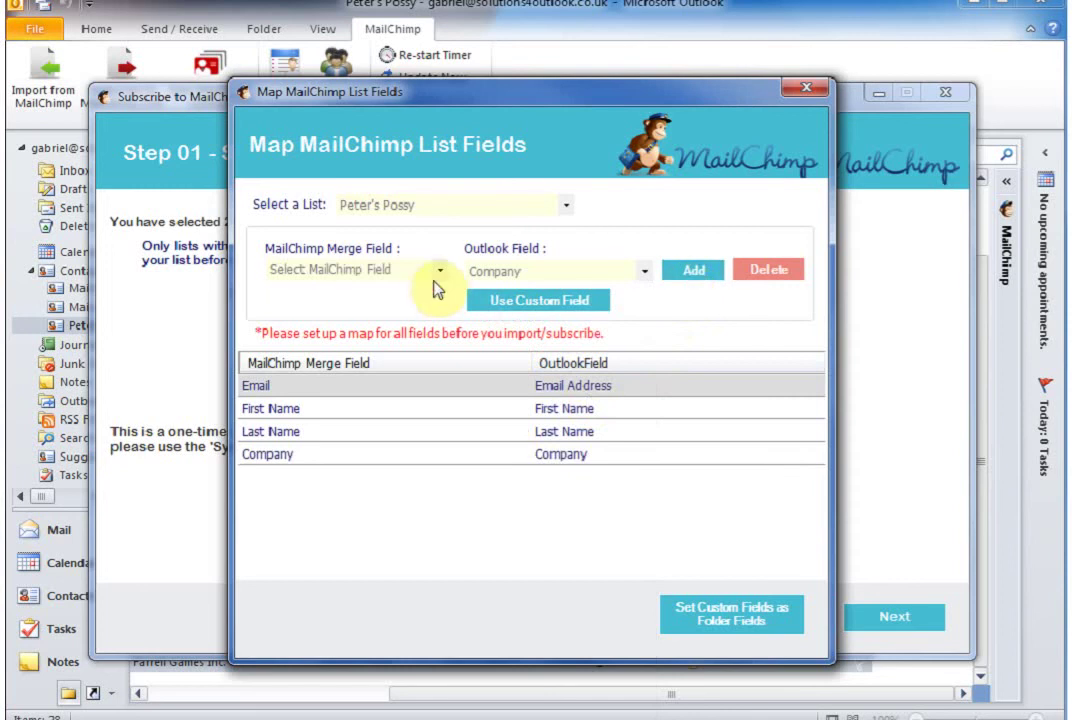
# Step: Map Job Title to Job Title and Phone to Business Phone
pyautogui.click(438, 270)
pyautogui.click(401, 308)
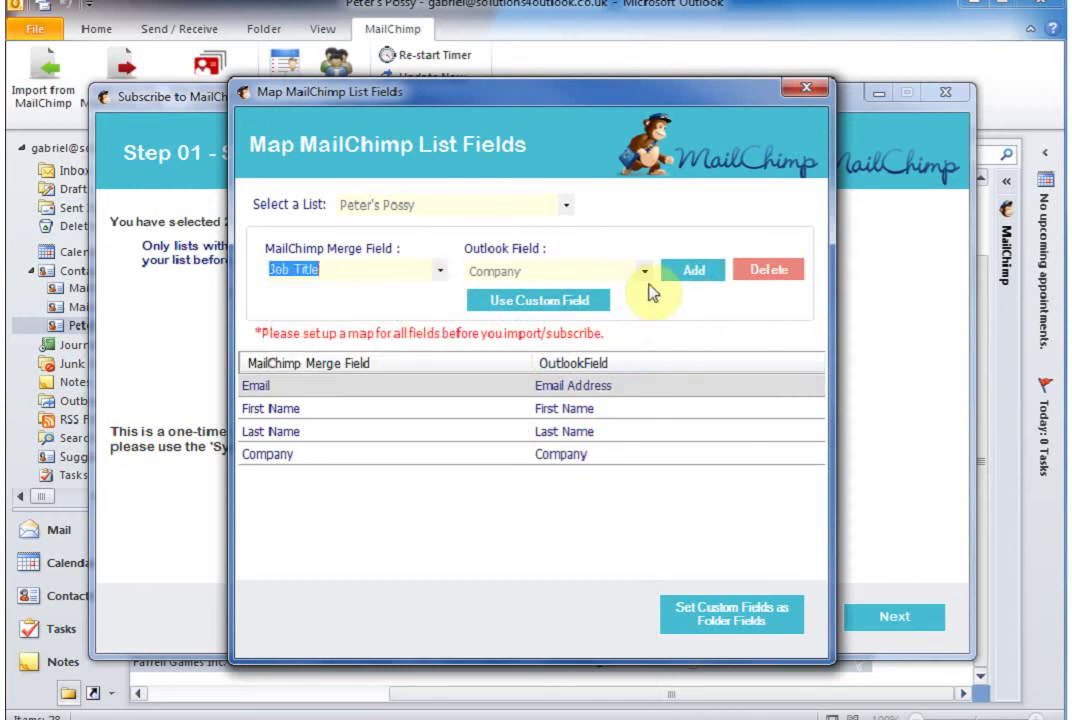
pyautogui.click(644, 271)
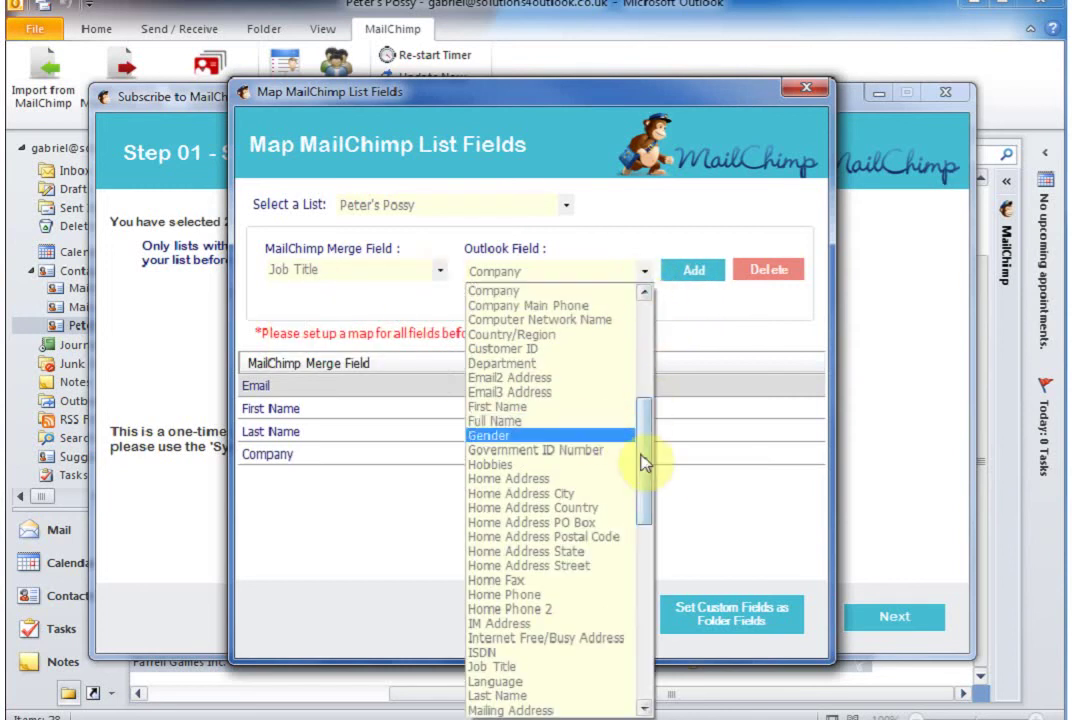
pyautogui.click(515, 666)
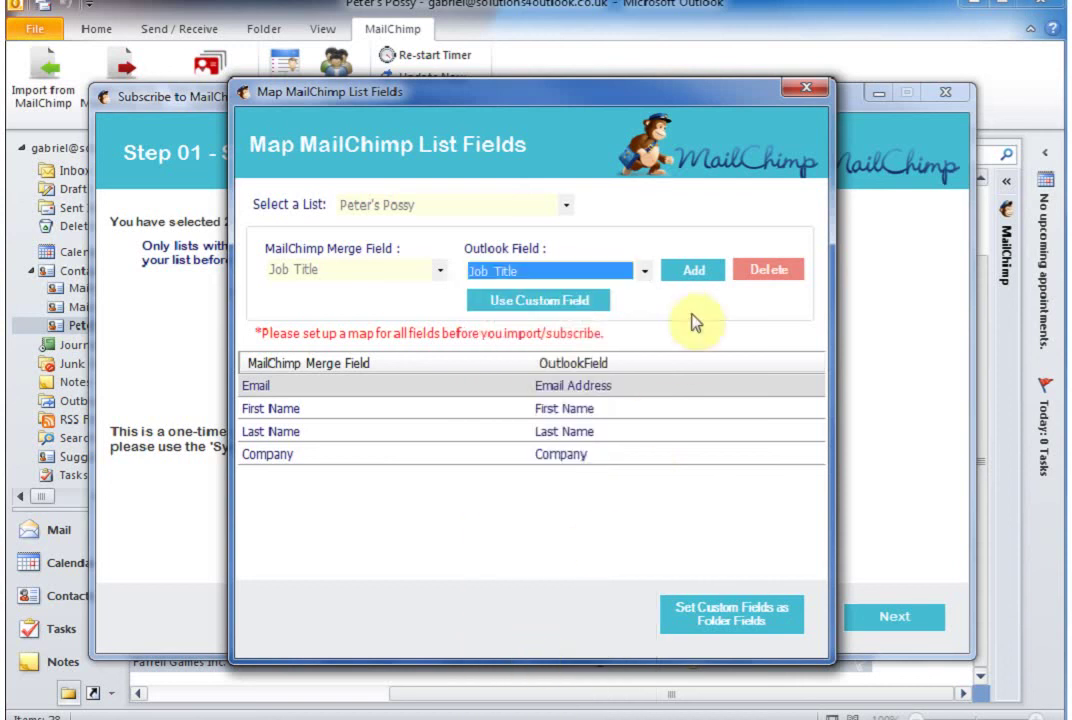
pyautogui.click(694, 274)
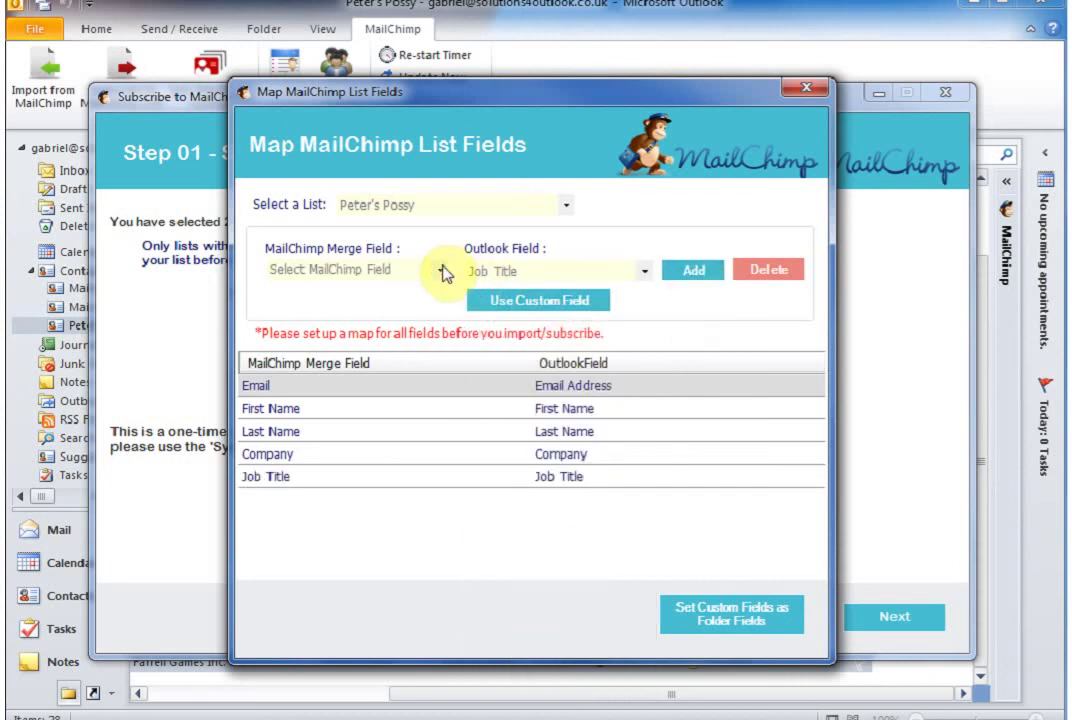
pyautogui.click(440, 272)
pyautogui.click(414, 306)
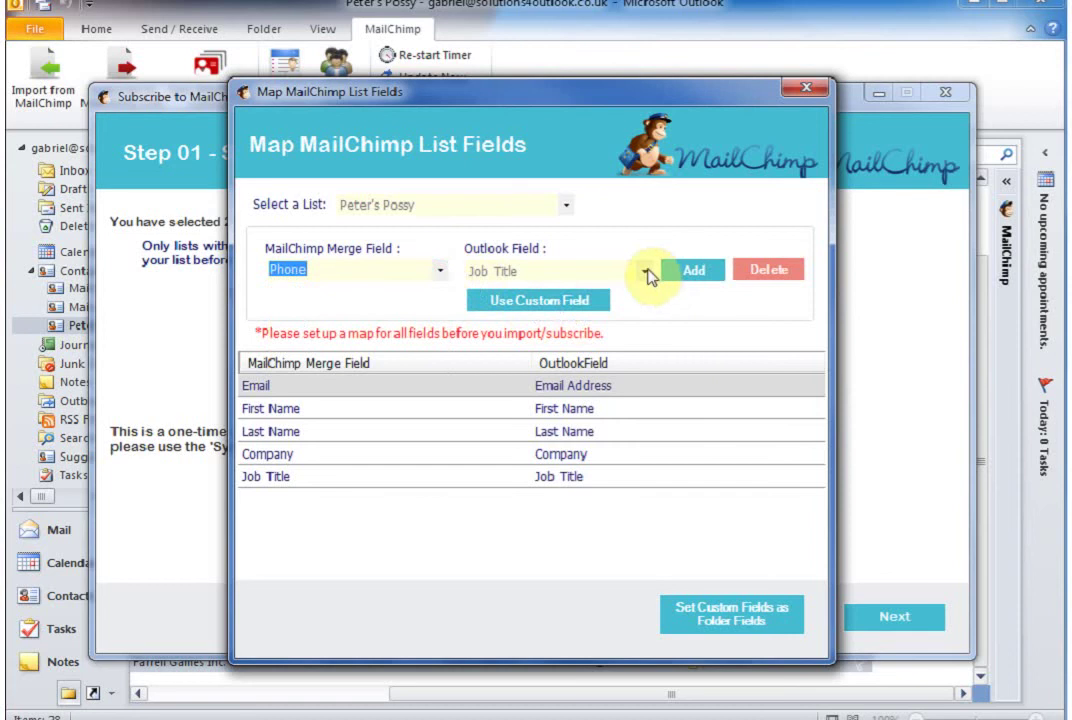
pyautogui.click(646, 271)
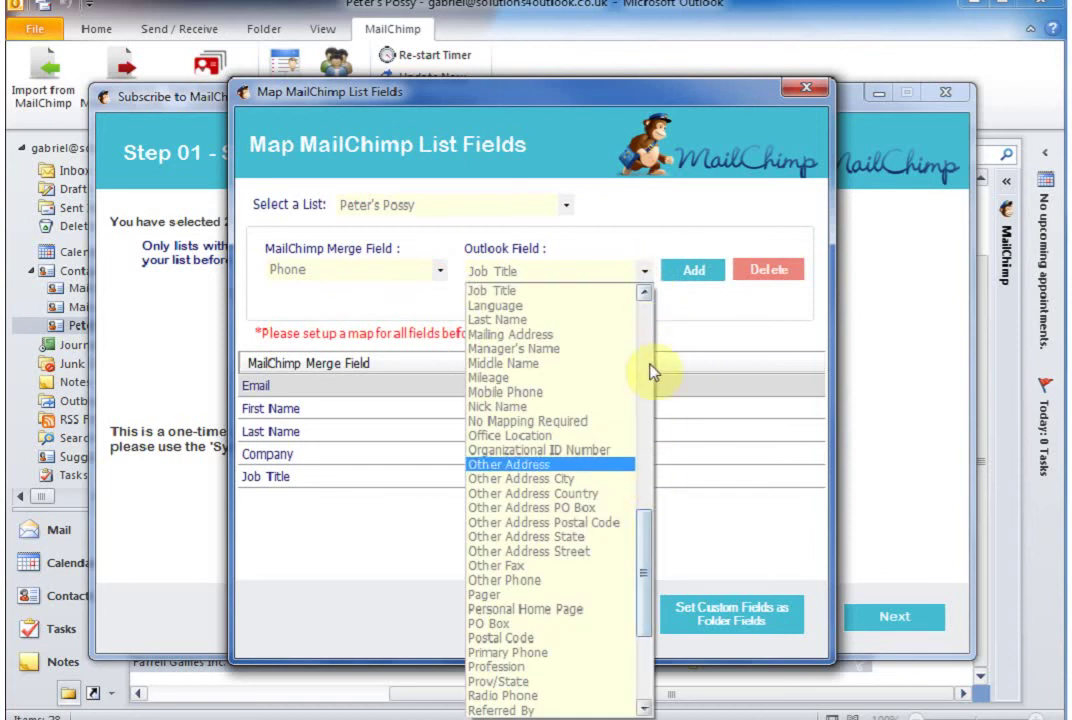
pyautogui.click(650, 336)
pyautogui.click(650, 333)
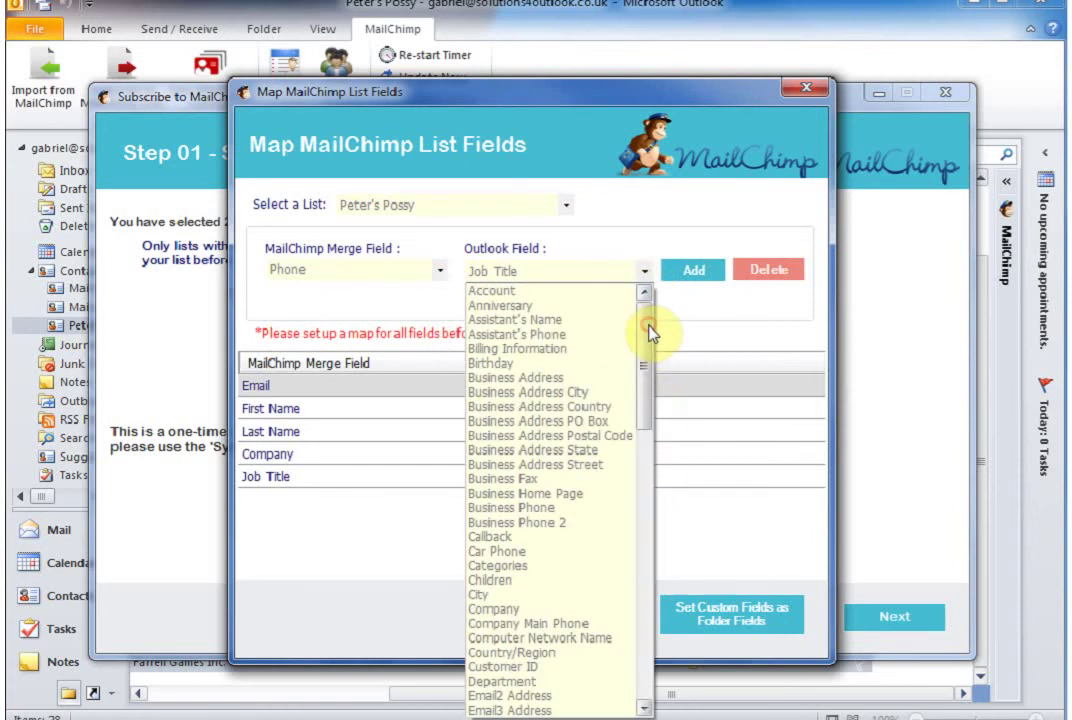
pyautogui.click(546, 507)
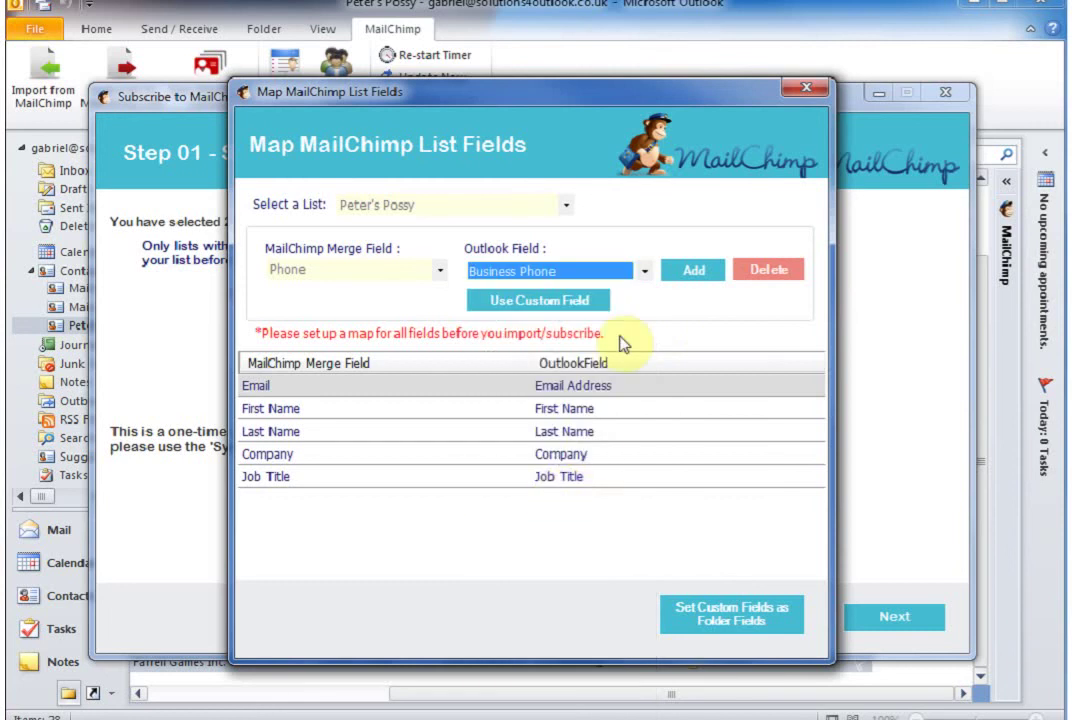
pyautogui.click(690, 272)
# Step: Map Mobile to Mobile Phone, then select Status for a custom Outlook field
pyautogui.click(438, 270)
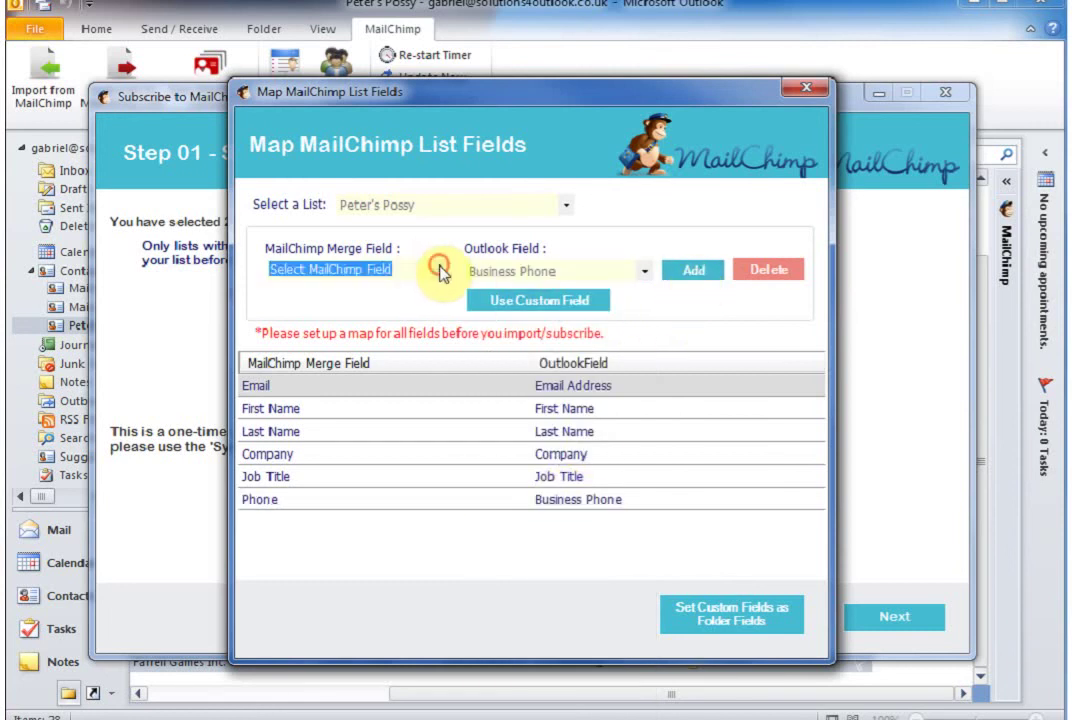
pyautogui.click(412, 309)
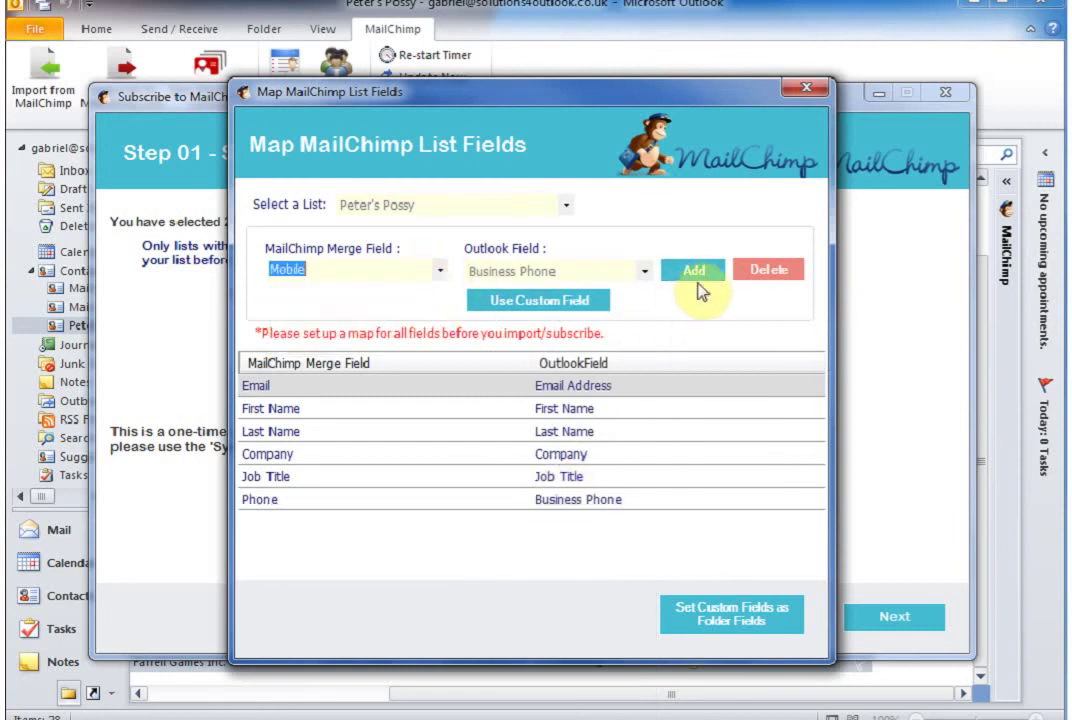
pyautogui.click(645, 271)
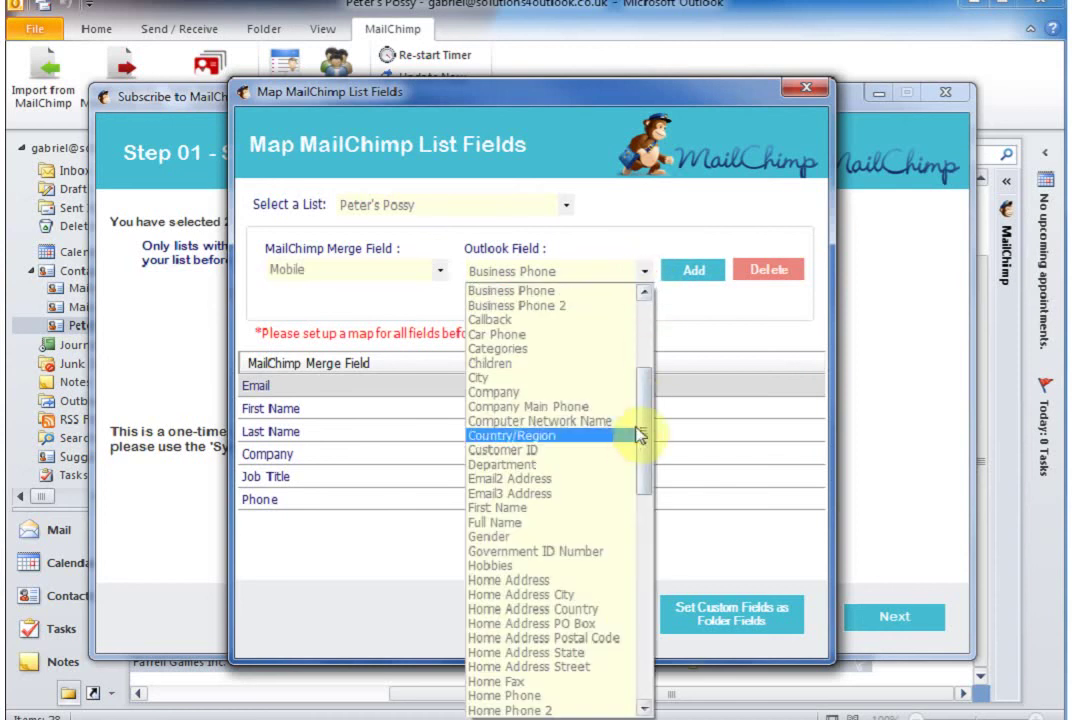
pyautogui.moveTo(638, 432); pyautogui.dragTo(641, 550)
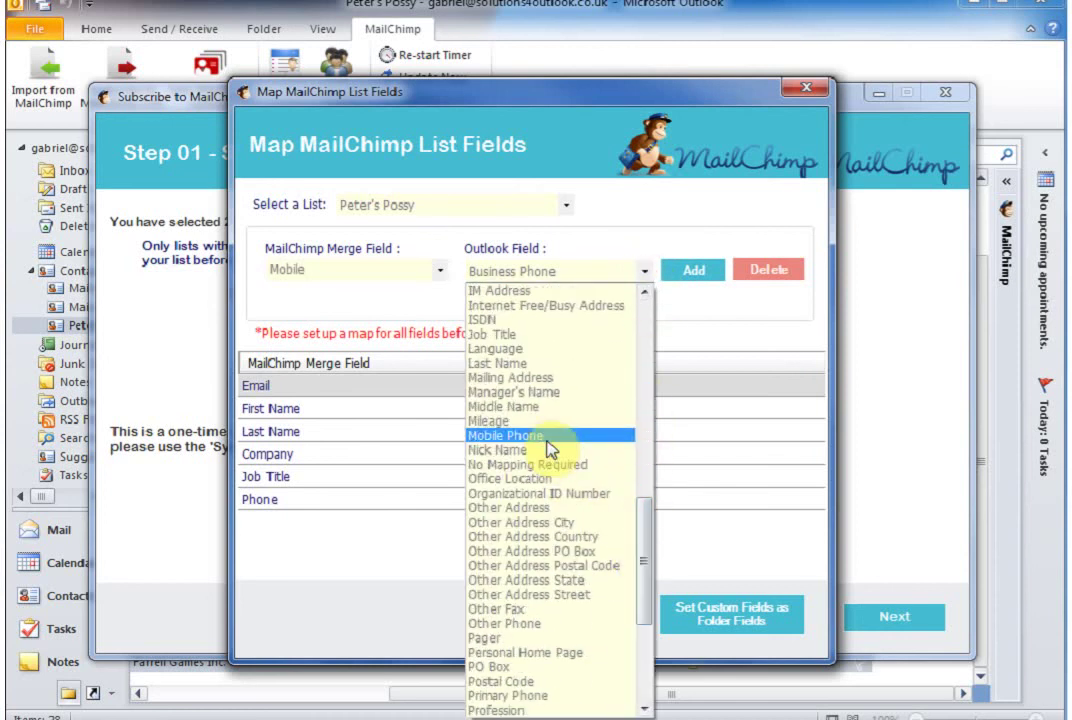
pyautogui.click(548, 438)
pyautogui.click(692, 274)
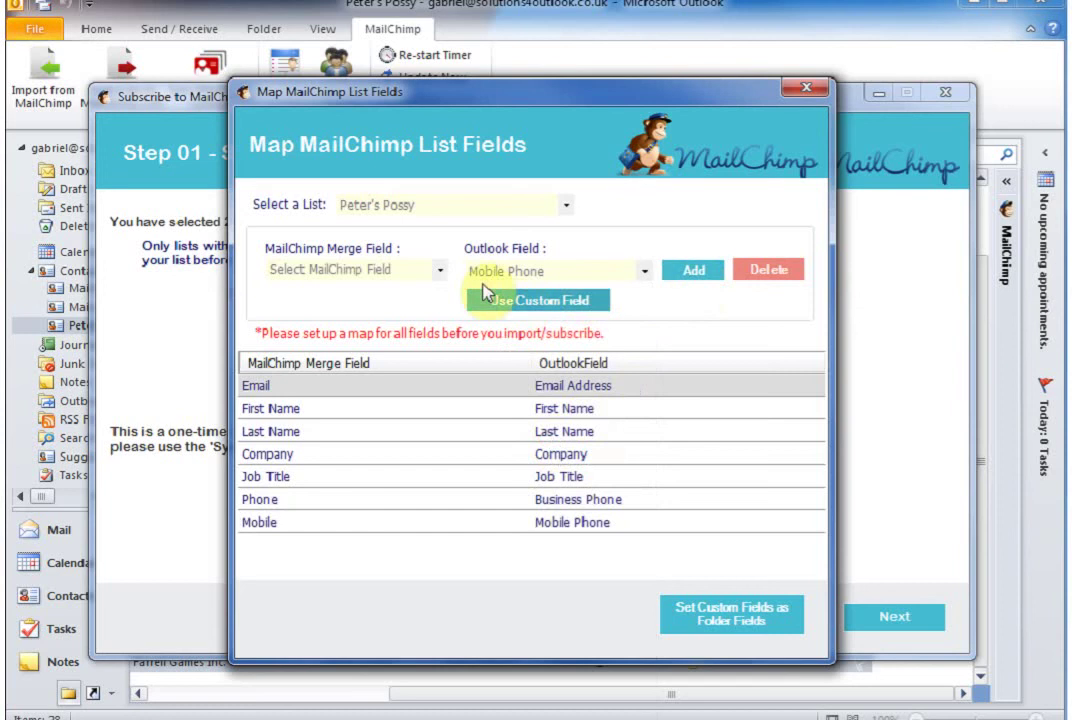
pyautogui.click(445, 276)
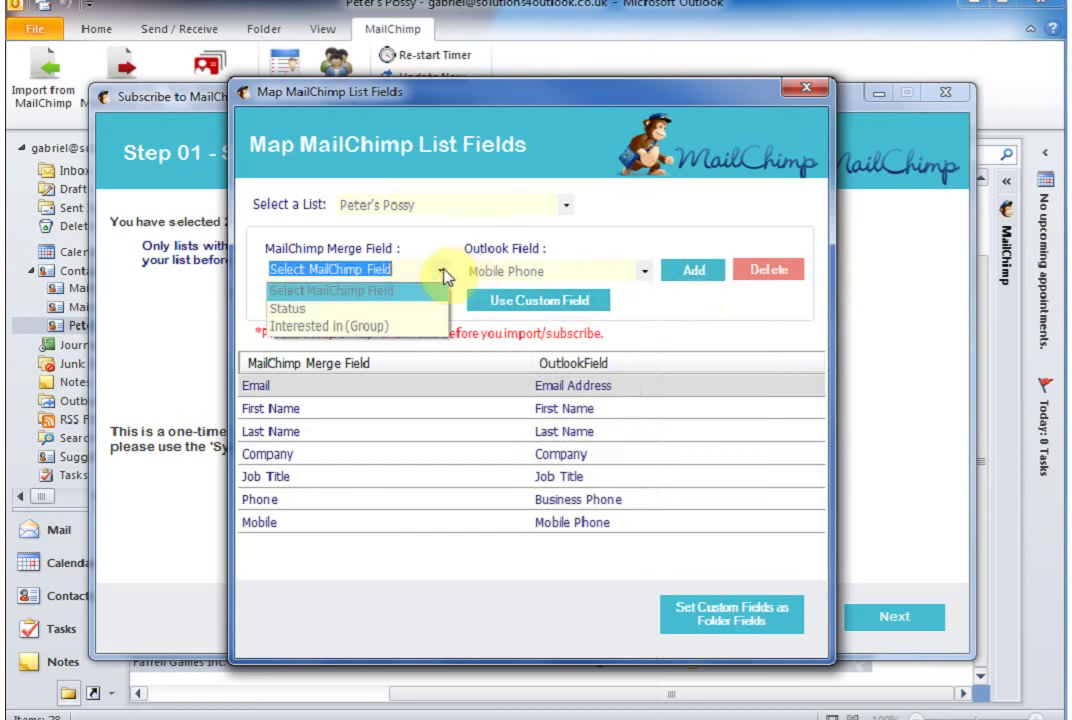
pyautogui.click(410, 318)
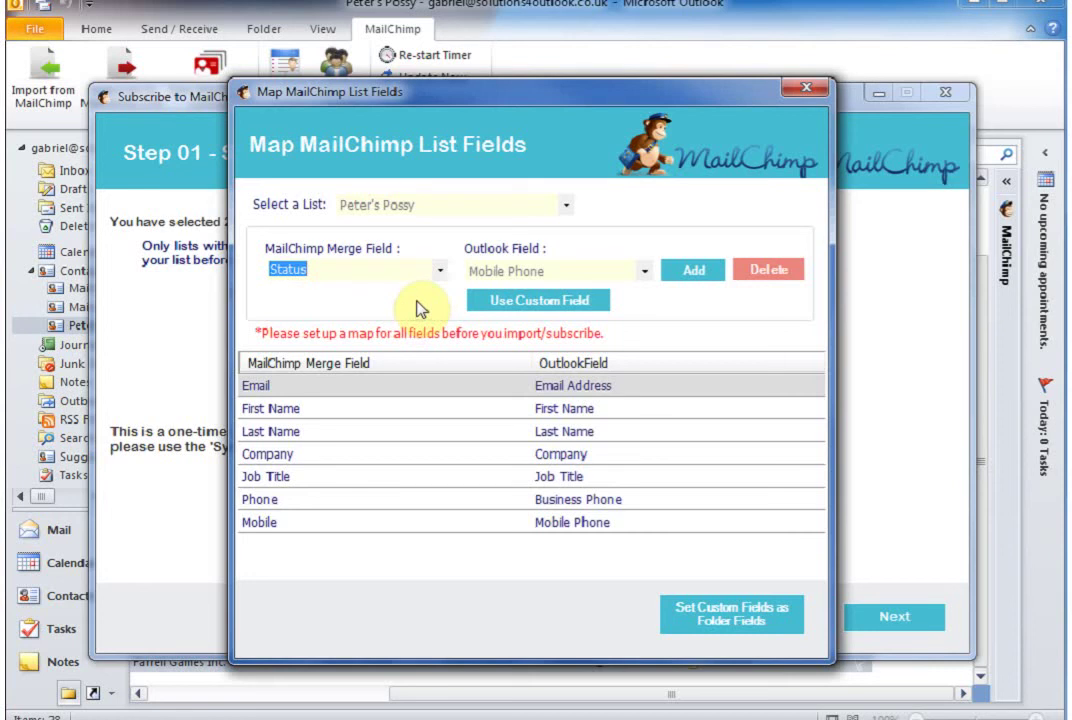
pyautogui.click(537, 302)
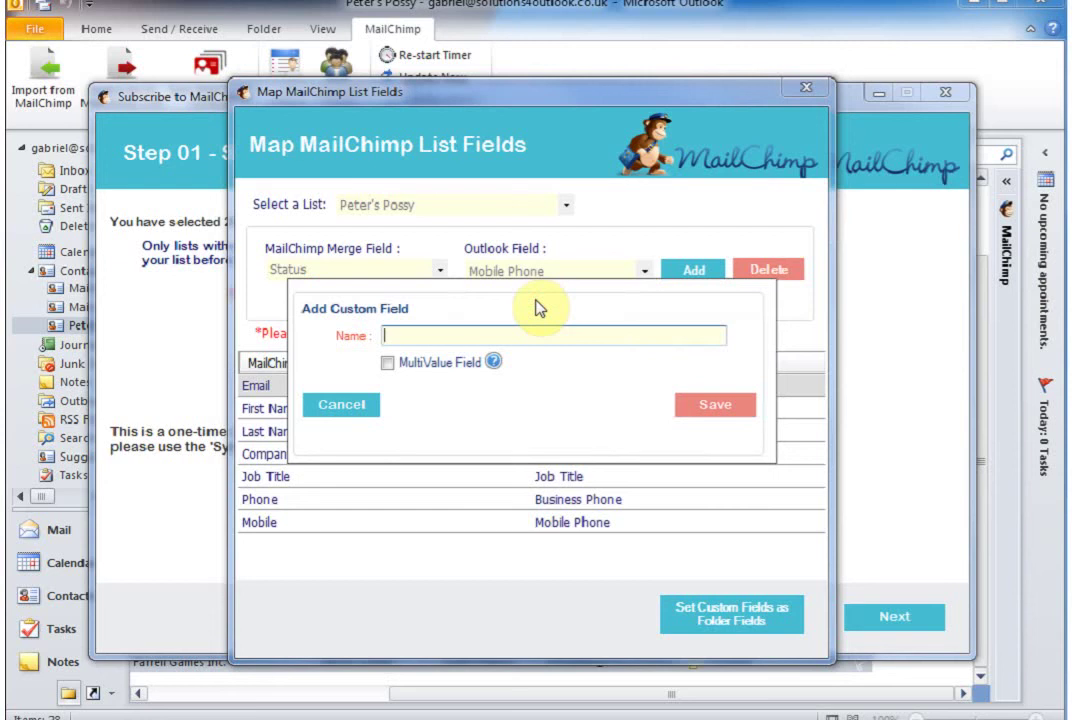
# Step: Save a custom field named 'mailchimp-status' and map Status to it
pyautogui.write('mailchimp-status')
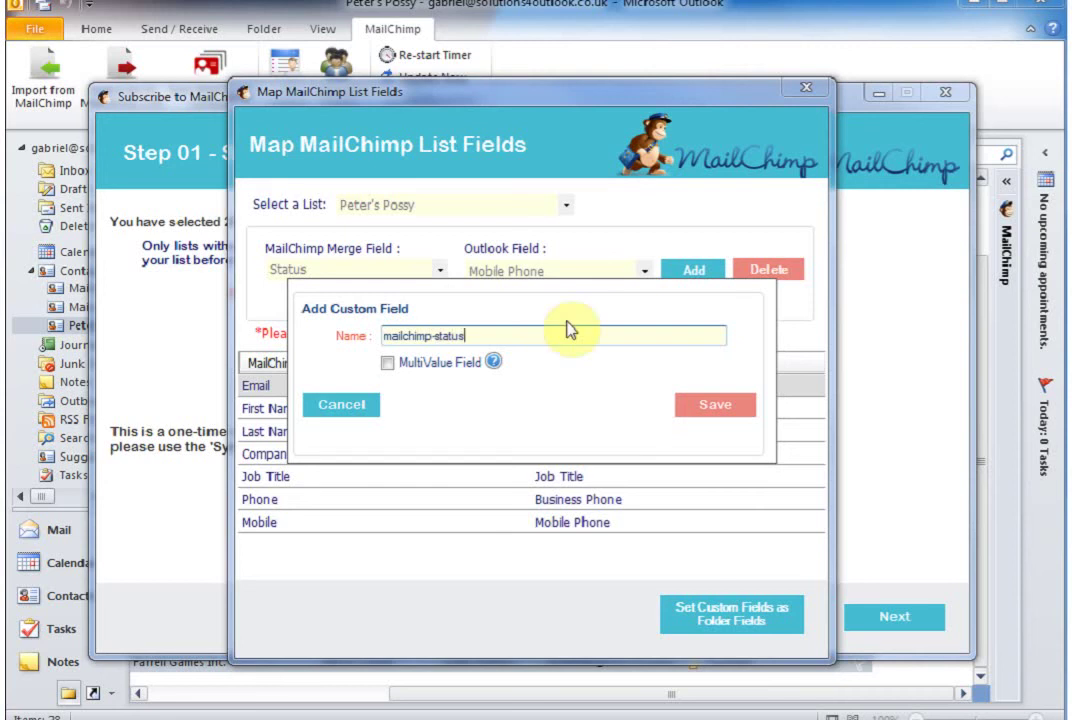
pyautogui.click(711, 405)
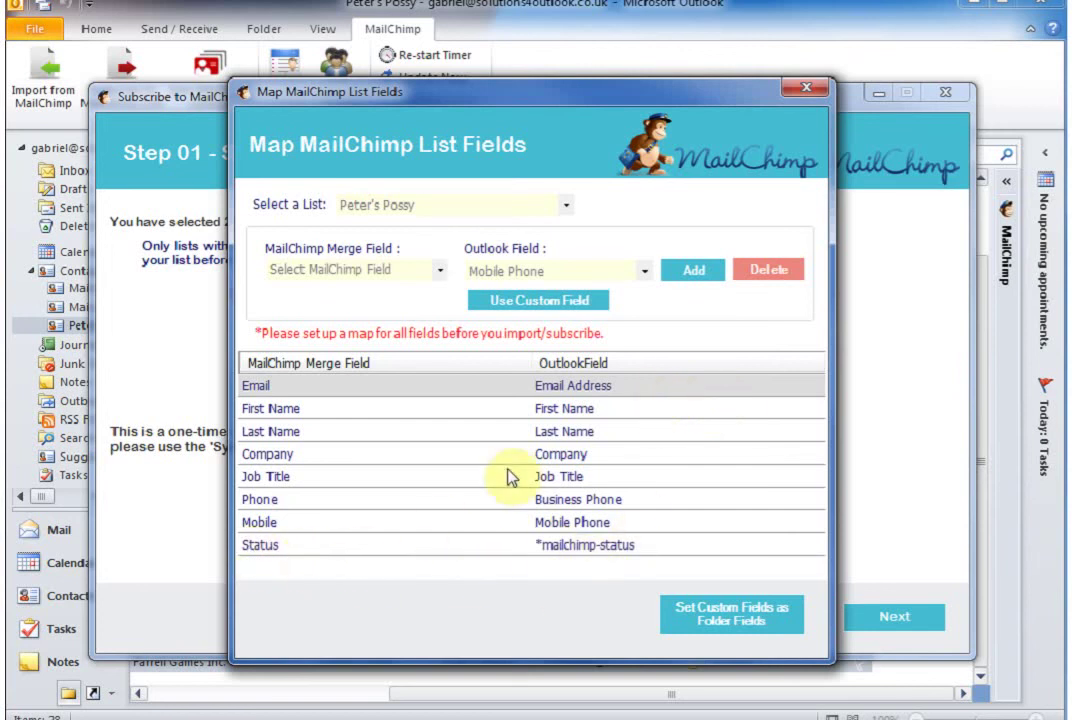
# Step: Map the Interested in (Group) merge field to Outlook's Categories field
pyautogui.click(439, 270)
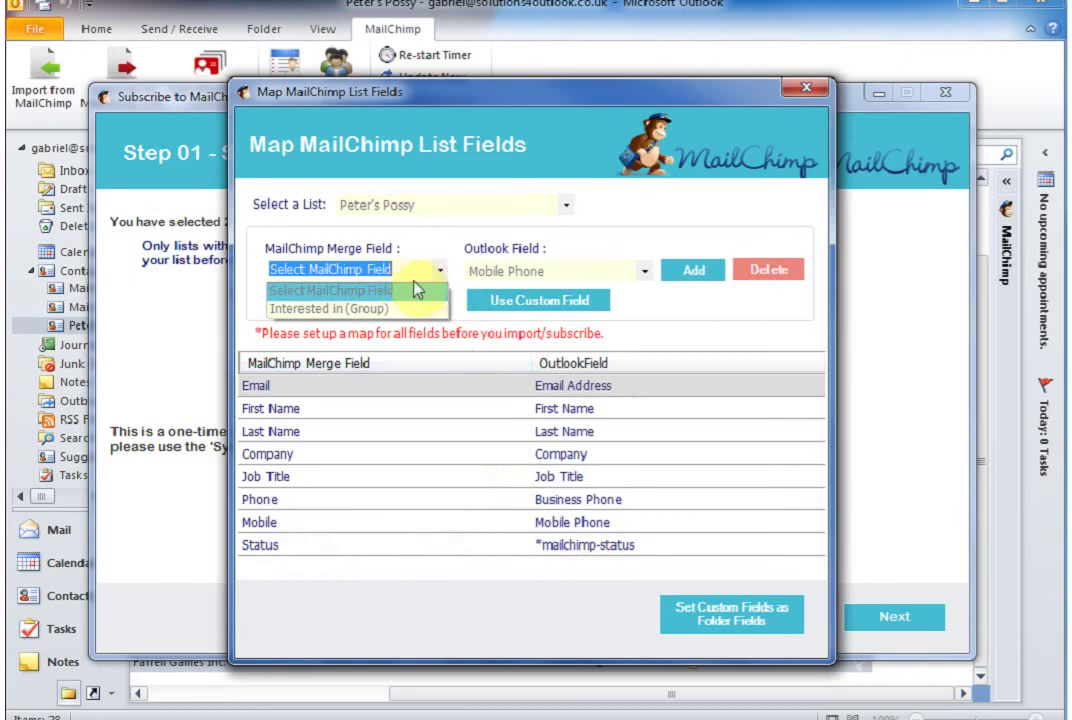
pyautogui.click(400, 311)
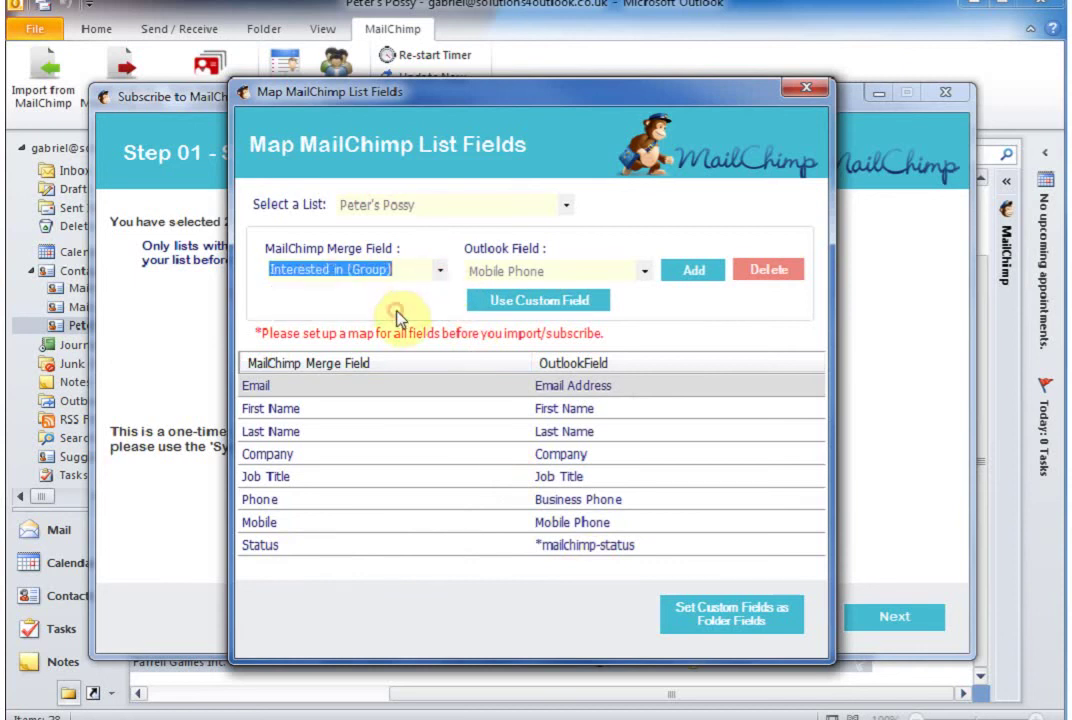
pyautogui.click(644, 271)
pyautogui.click(646, 318)
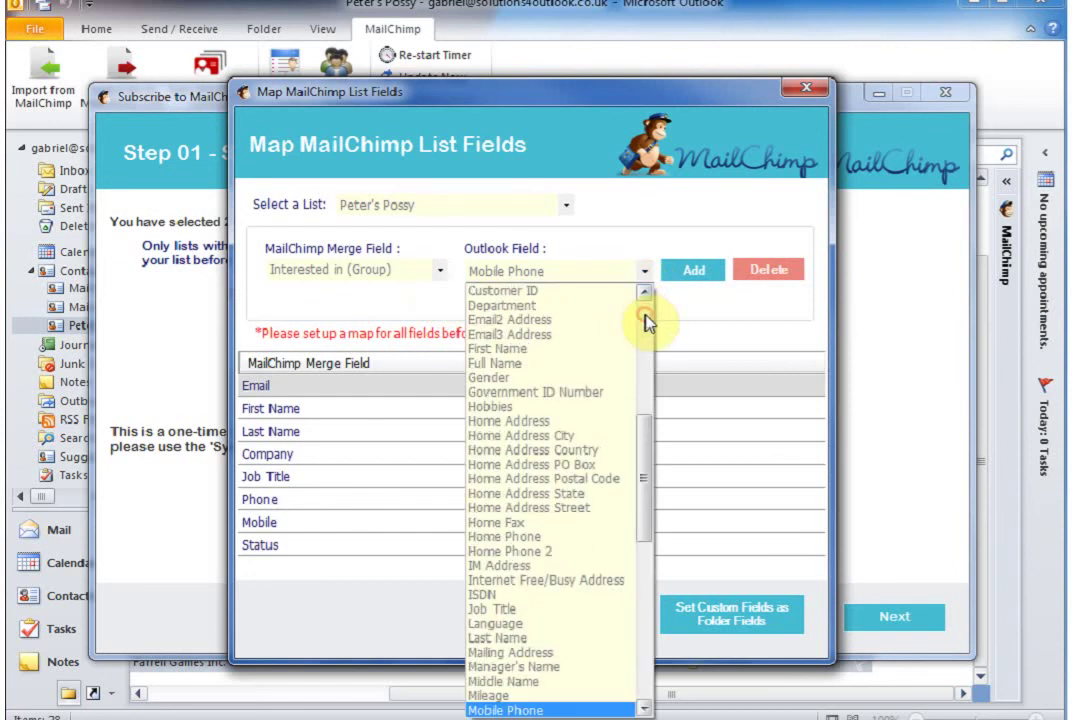
pyautogui.click(644, 319)
pyautogui.click(641, 349)
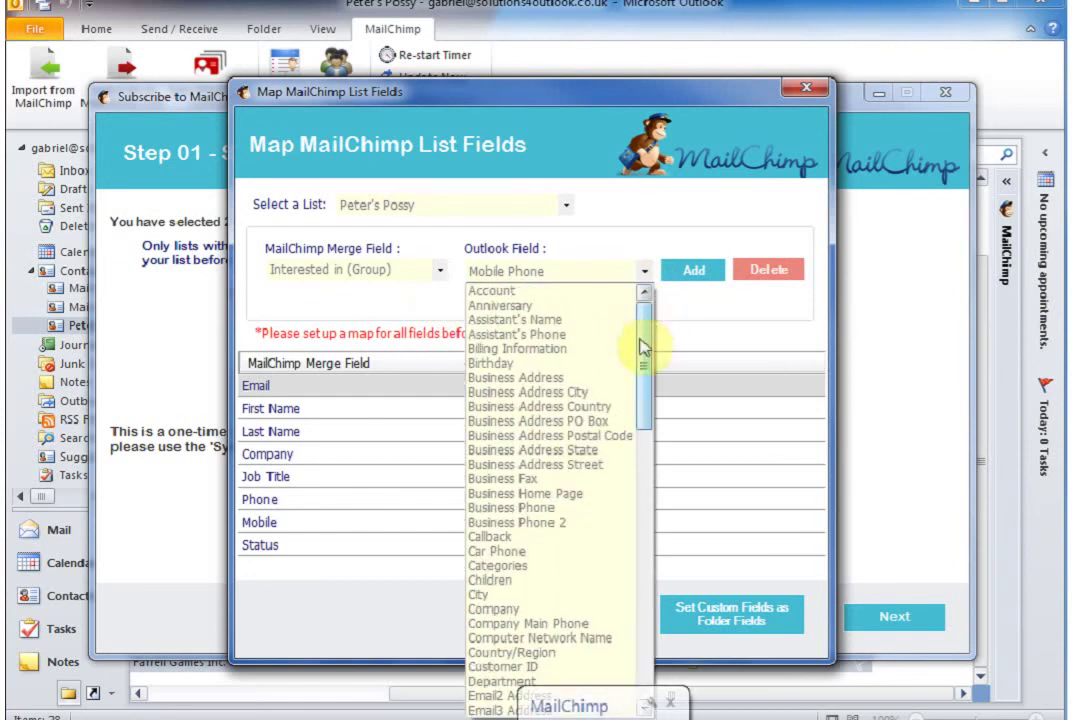
pyautogui.click(524, 567)
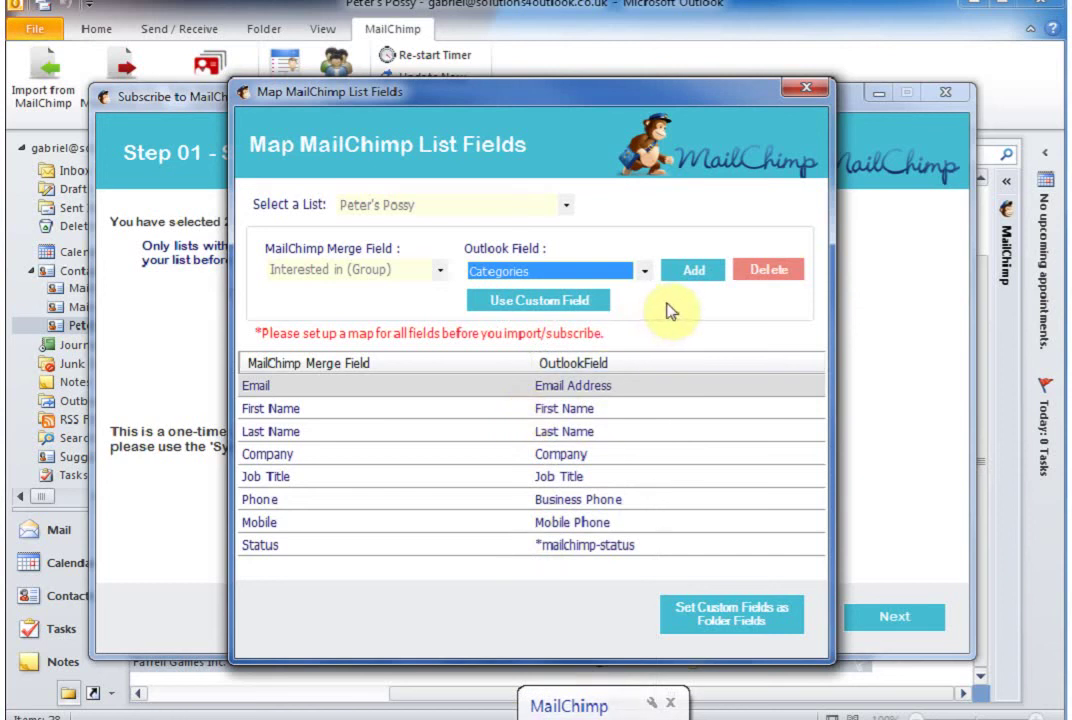
pyautogui.click(694, 280)
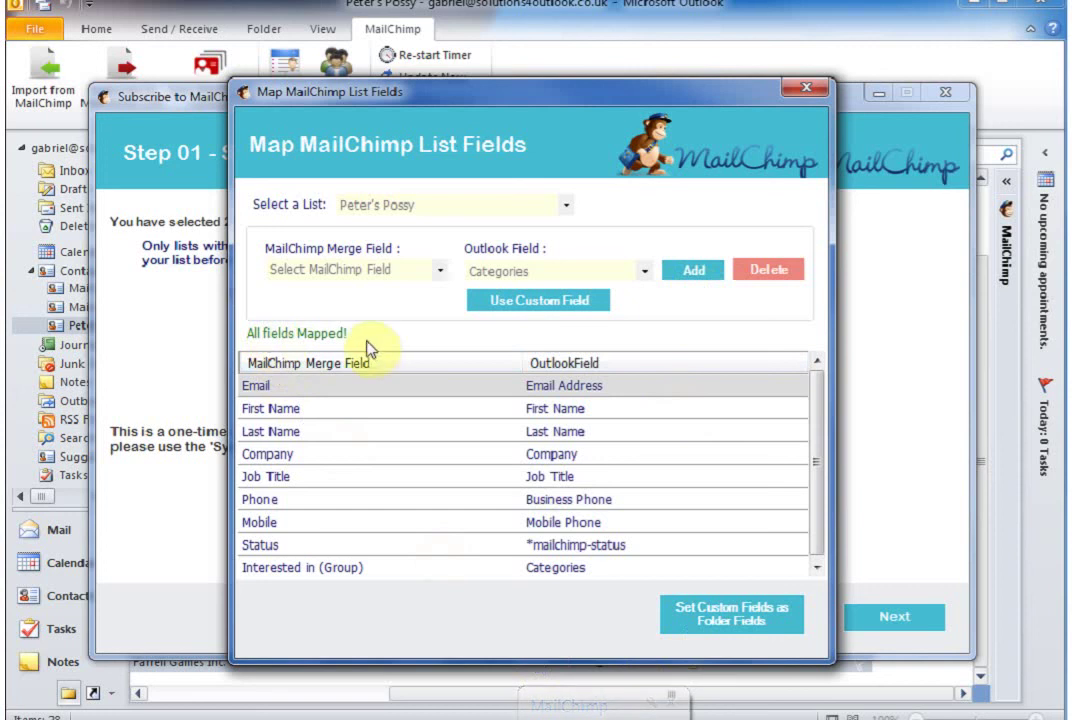
pyautogui.click(718, 622)
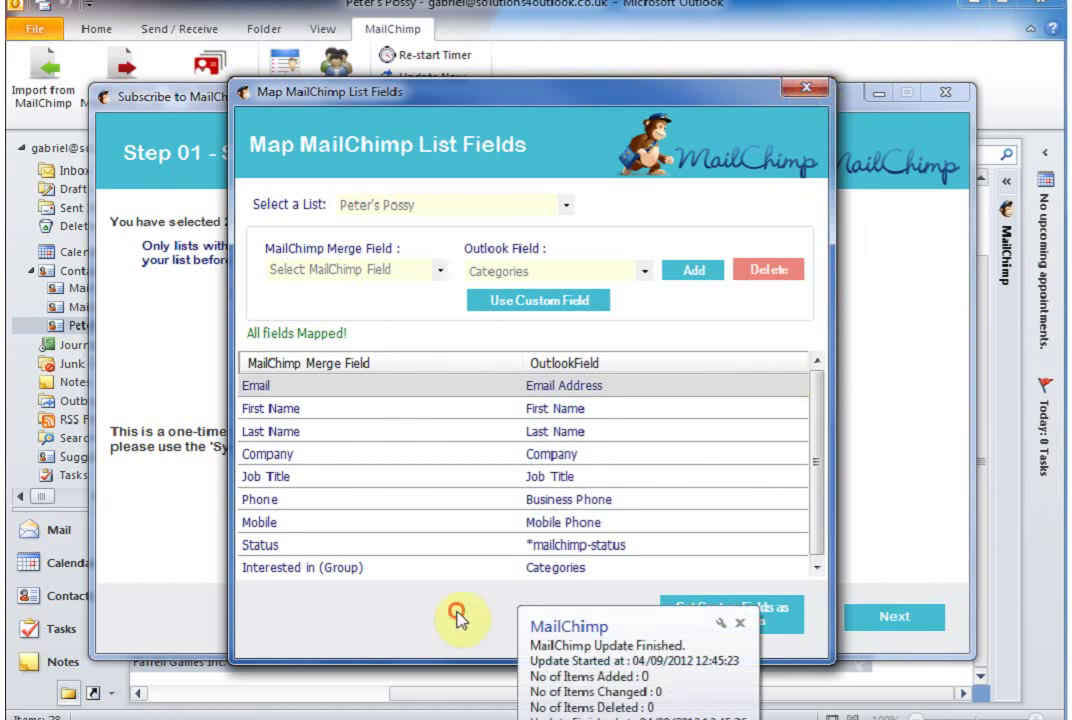
# Step: Set custom fields as folder fields, accept the sync-folder warning, and close the mapping window
pyautogui.click(740, 623)
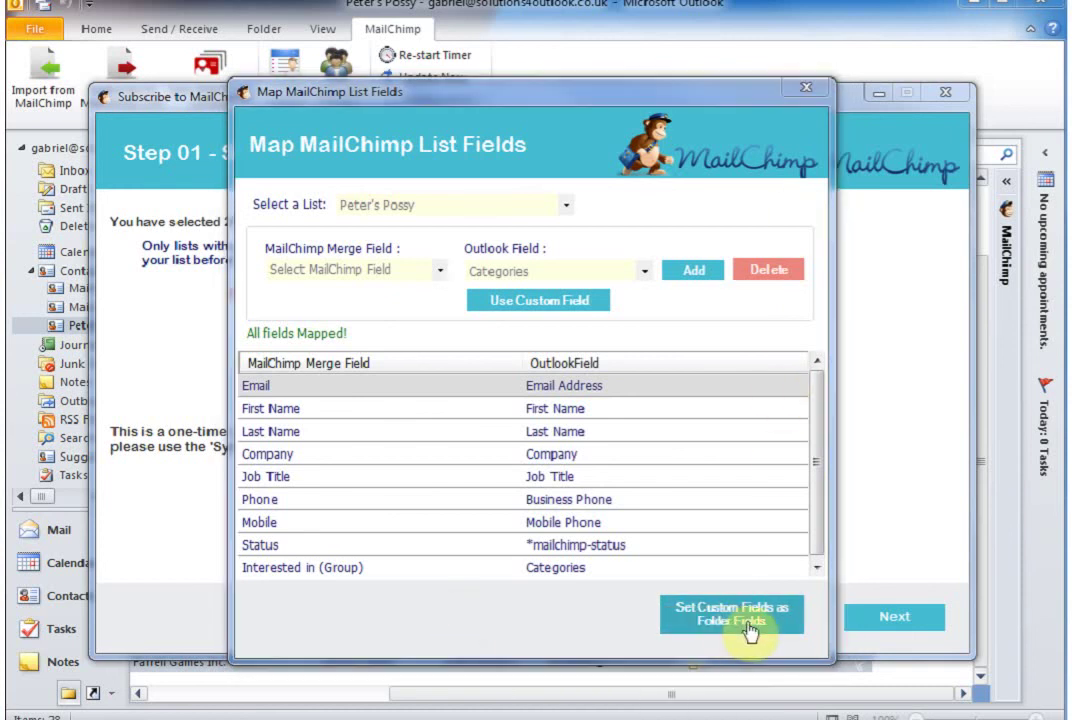
pyautogui.click(748, 628)
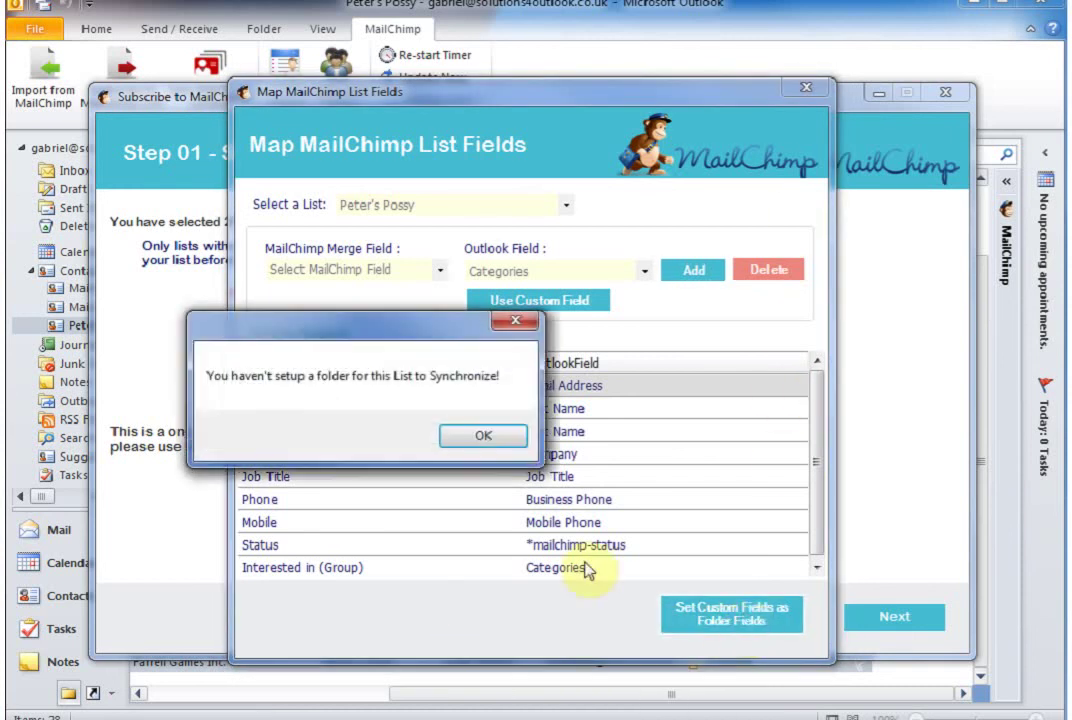
pyautogui.click(484, 436)
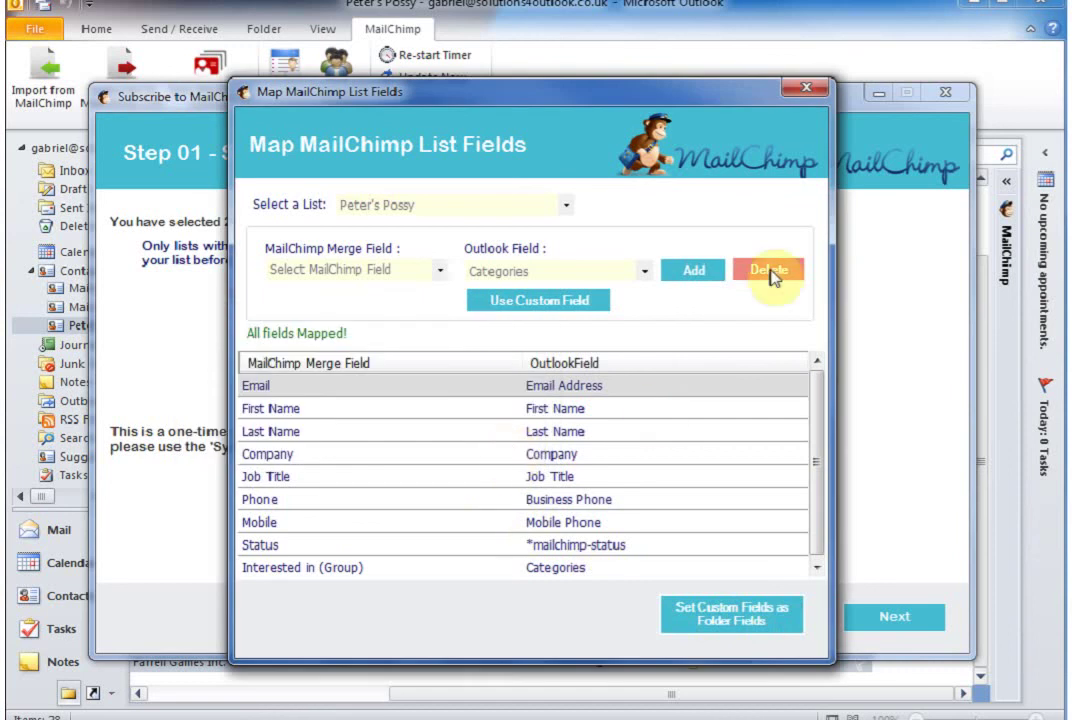
pyautogui.click(810, 92)
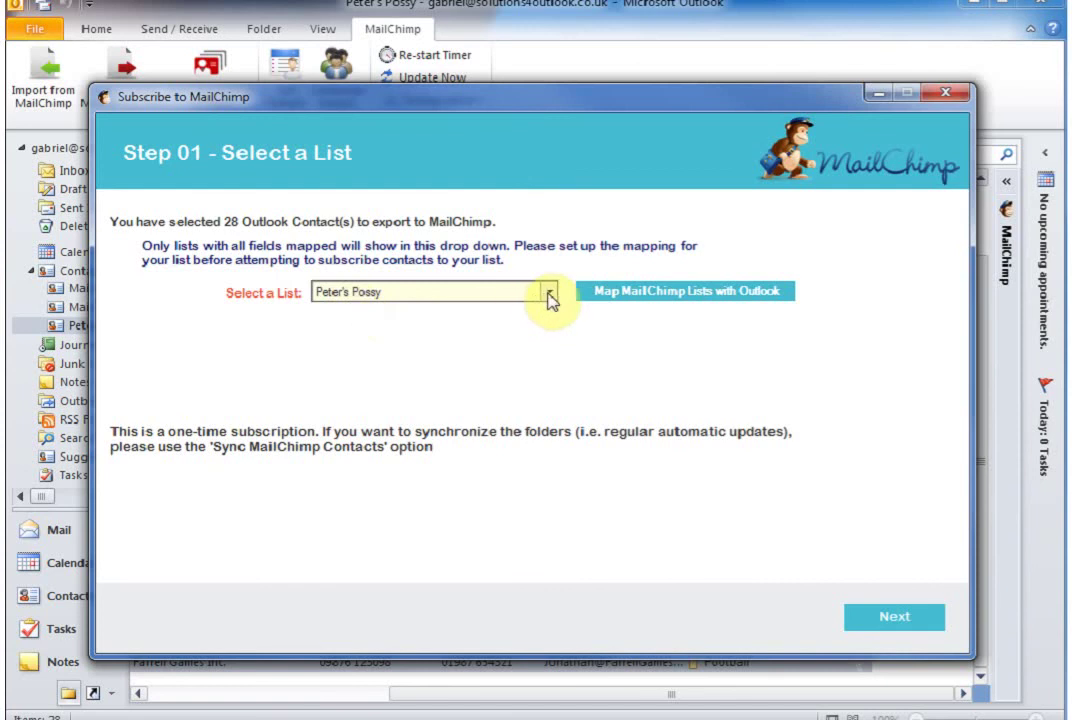
# Step: Subscribe the 28 contacts to Peter's Possy with the No Email notify option
pyautogui.click(895, 626)
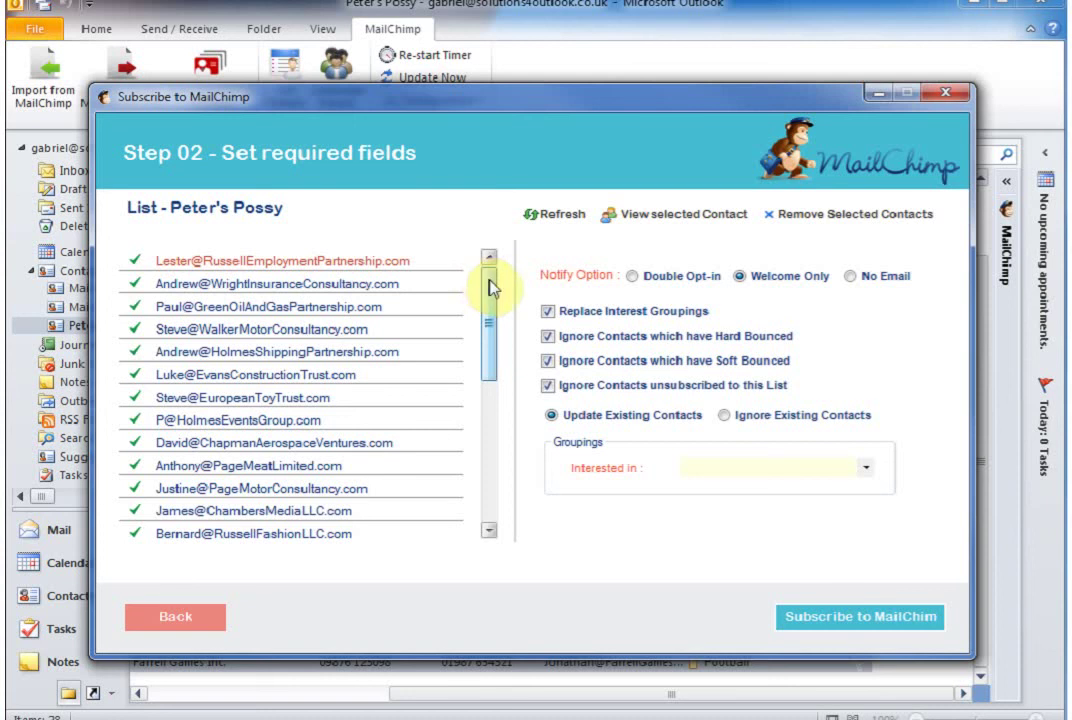
pyautogui.moveTo(490, 285)
pyautogui.mouseDown()
pyautogui.moveTo(495, 438)
pyautogui.moveTo(493, 275)
pyautogui.mouseUp()
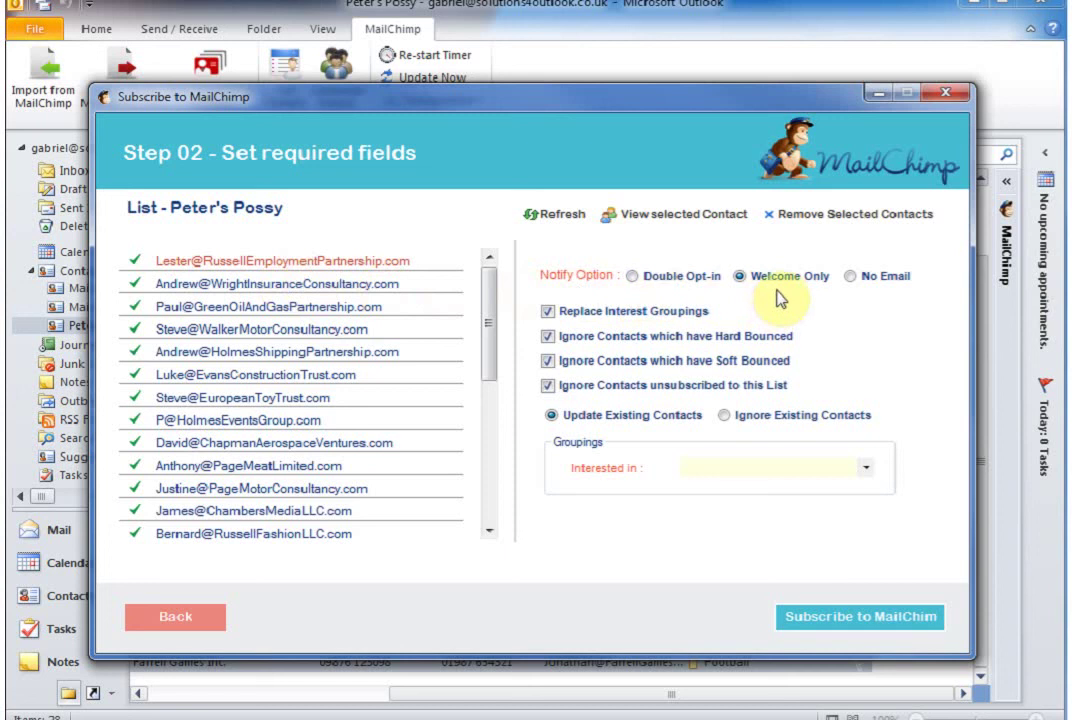
pyautogui.click(850, 277)
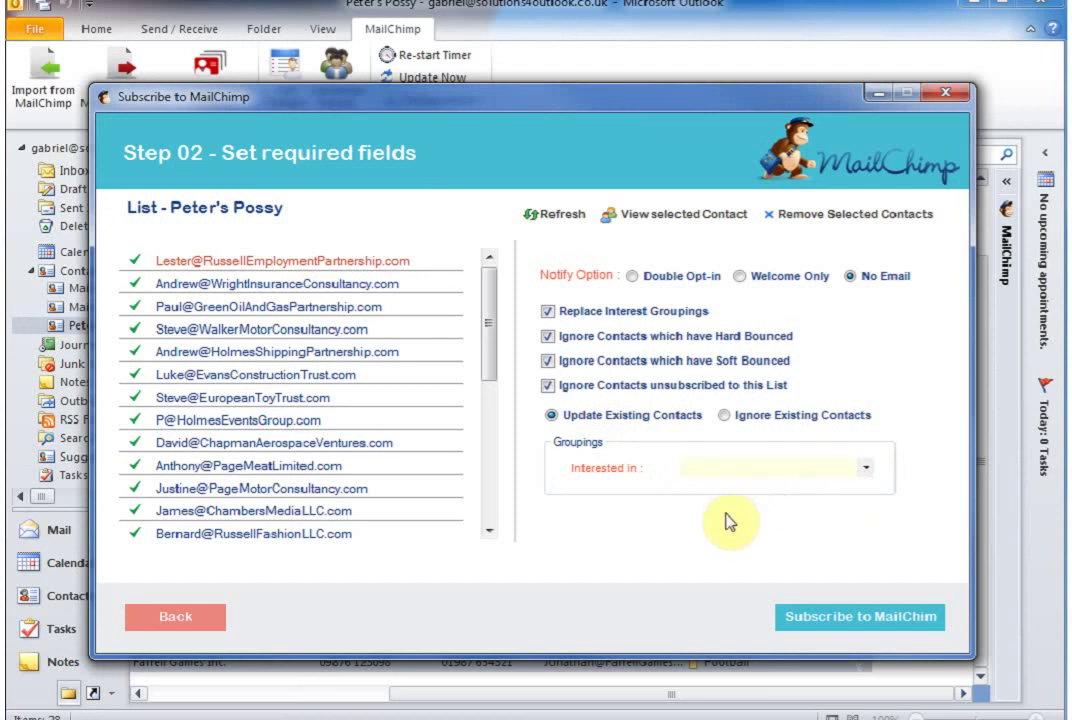
pyautogui.click(841, 628)
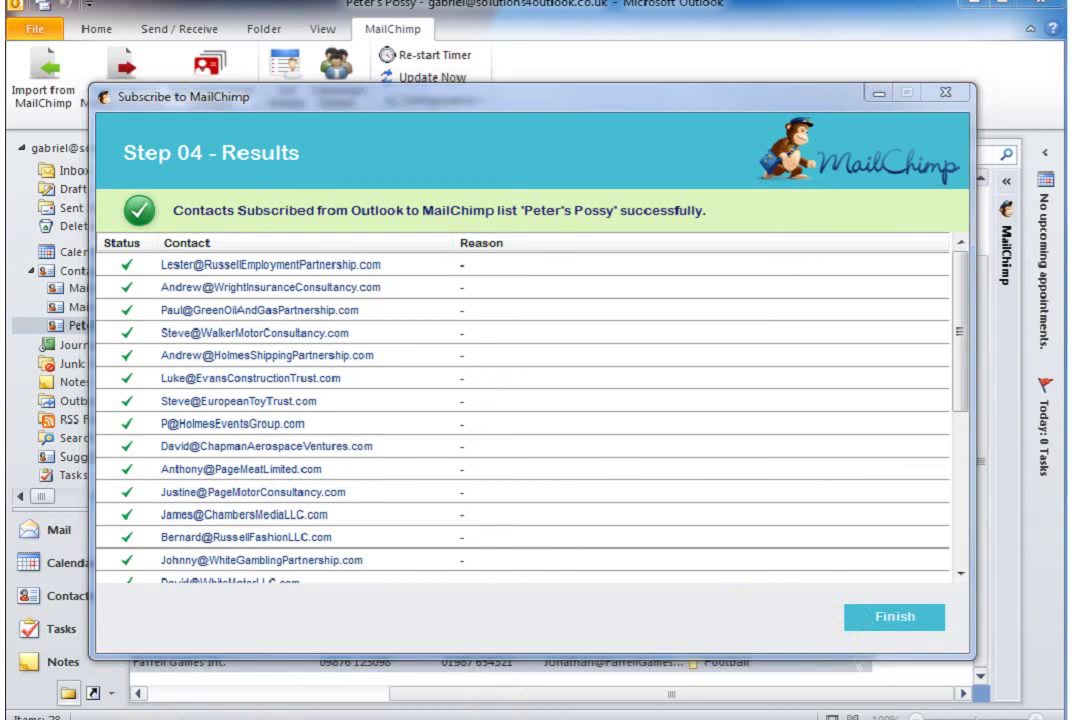
# Step: Dismiss the Step 04 subscription results and bring up the MailChimp List Fields page in Chrome
pyautogui.press('Return')
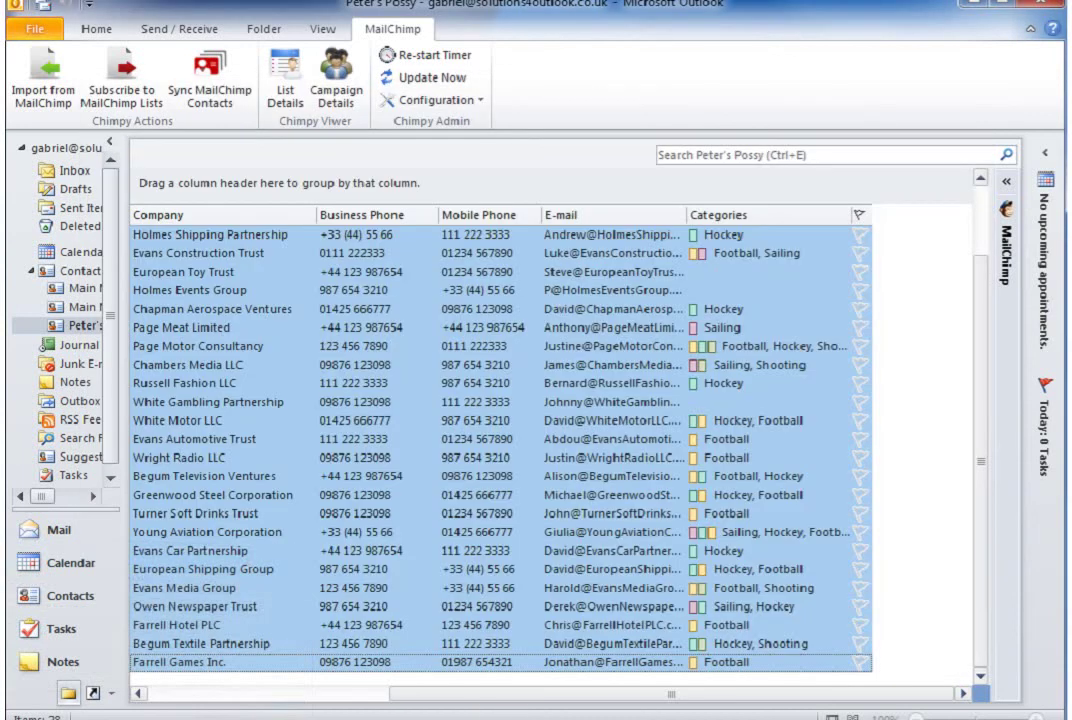
pyautogui.click(290, 545)
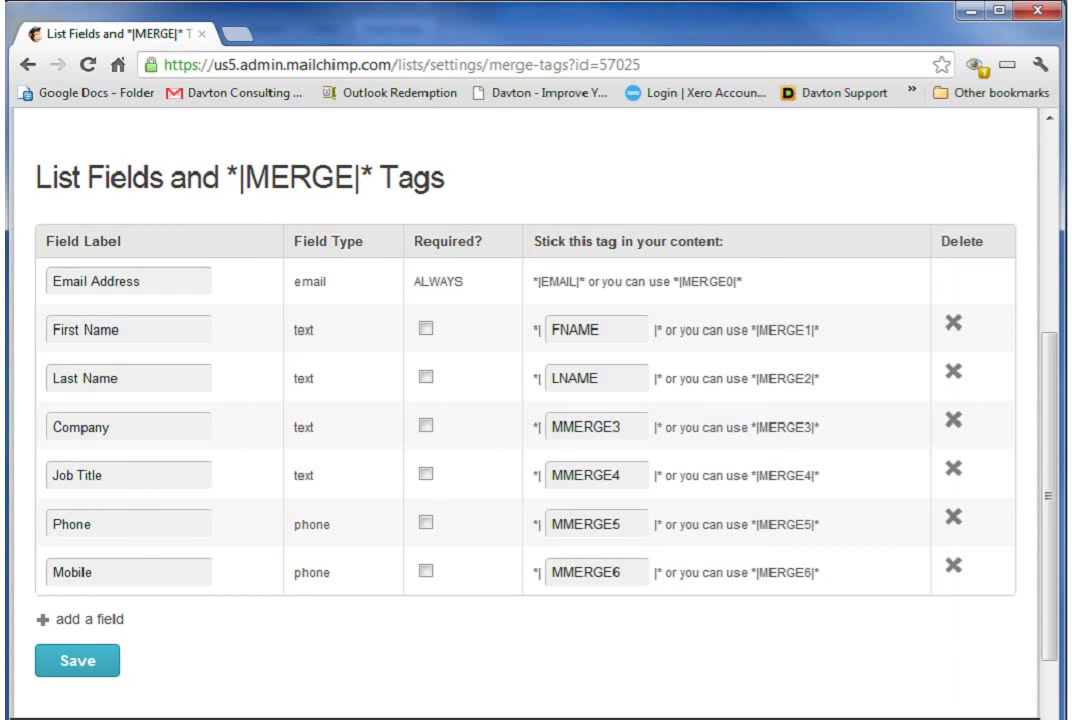
# Step: From MailChimp's Lists overview, open the Peter's Possy dashboard, which now reports 1 subscriber
pyautogui.click(1048, 168)
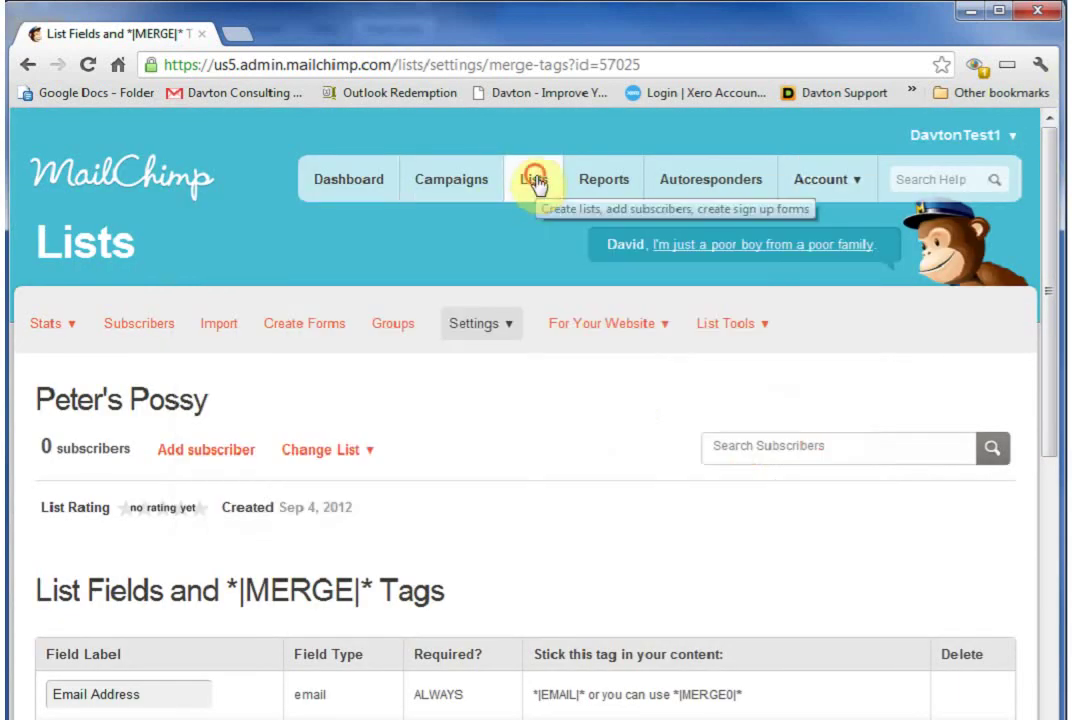
pyautogui.click(536, 184)
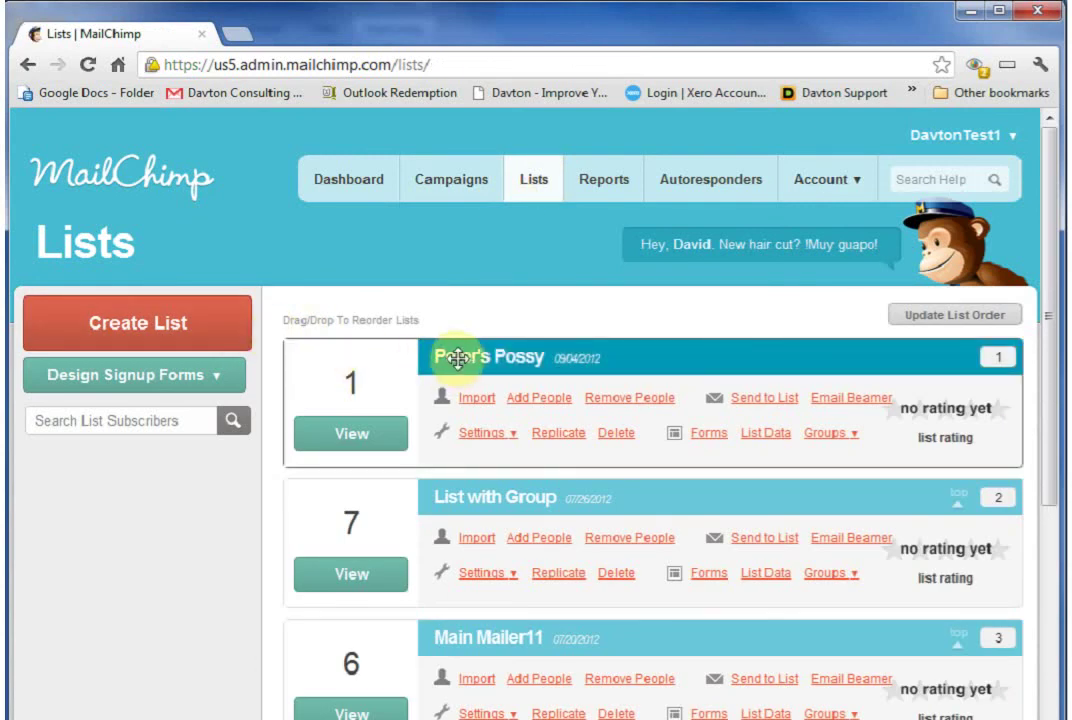
pyautogui.click(362, 440)
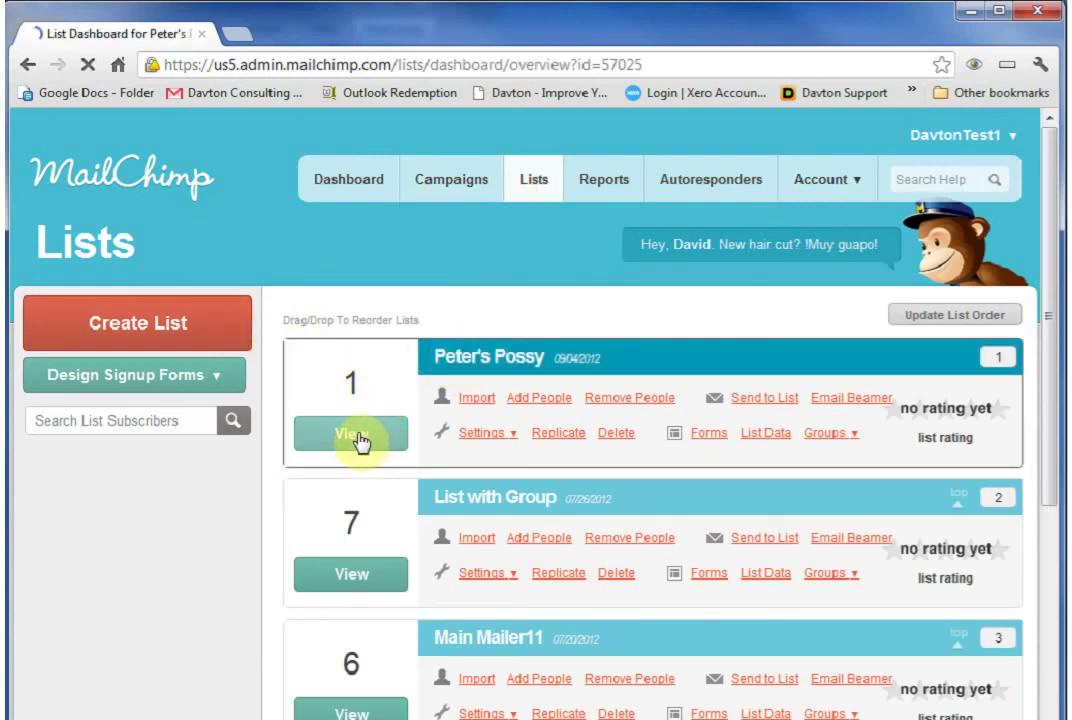
pyautogui.scroll(-4, 531, 438)
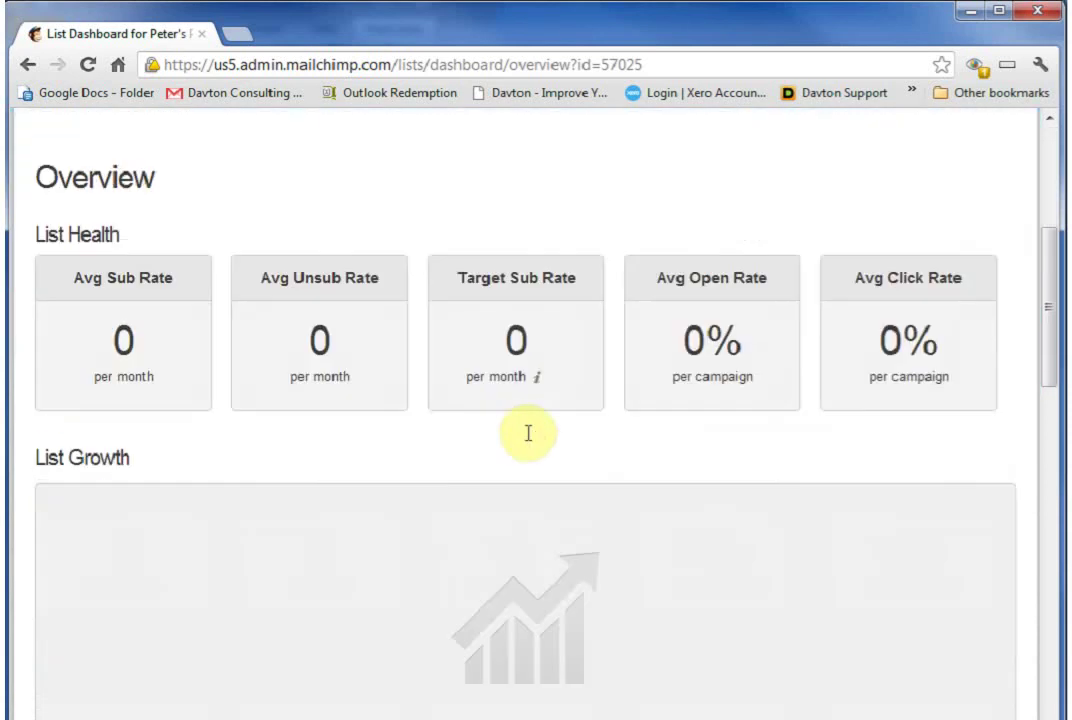
pyautogui.scroll(-3, 531, 438)
pyautogui.scroll(7, 514, 426)
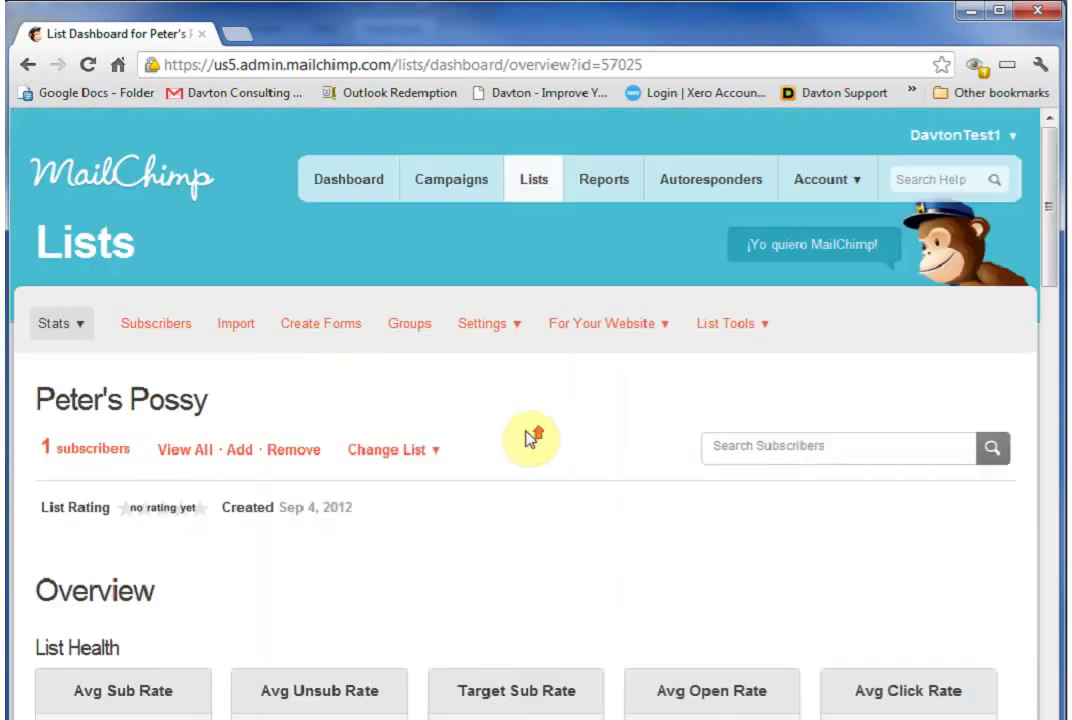
# Step: Open the Peter's Possy subscribers table and review the 28 contacts' companies, job titles, phones and interests
pyautogui.click(92, 452)
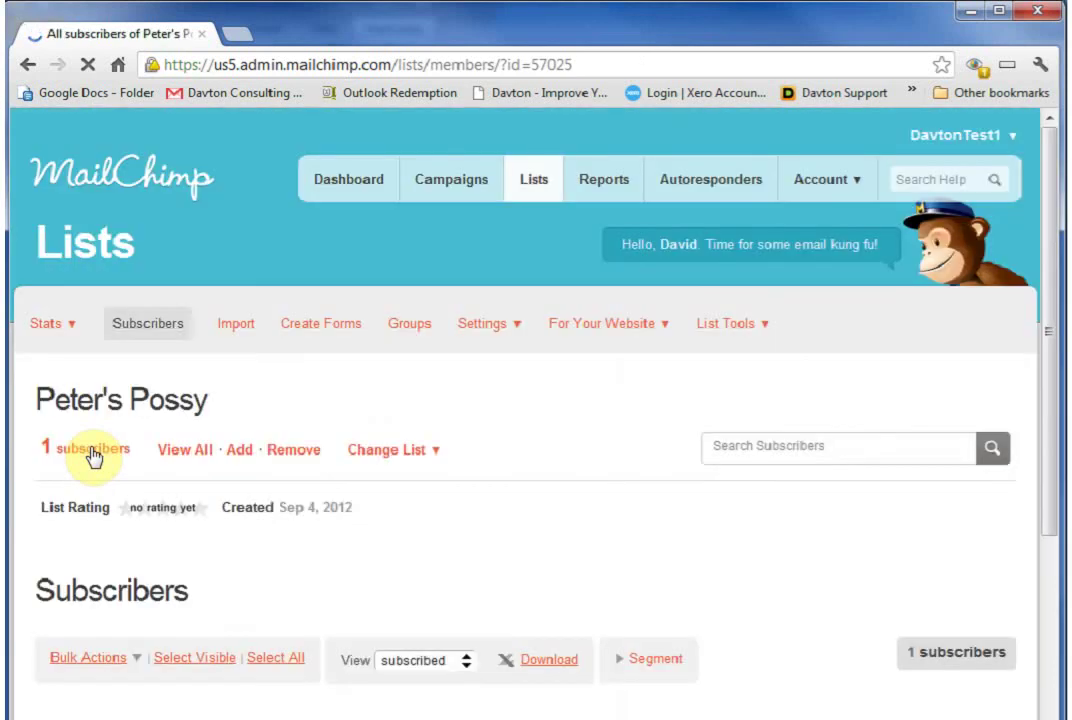
pyautogui.scroll(-3, 195, 447)
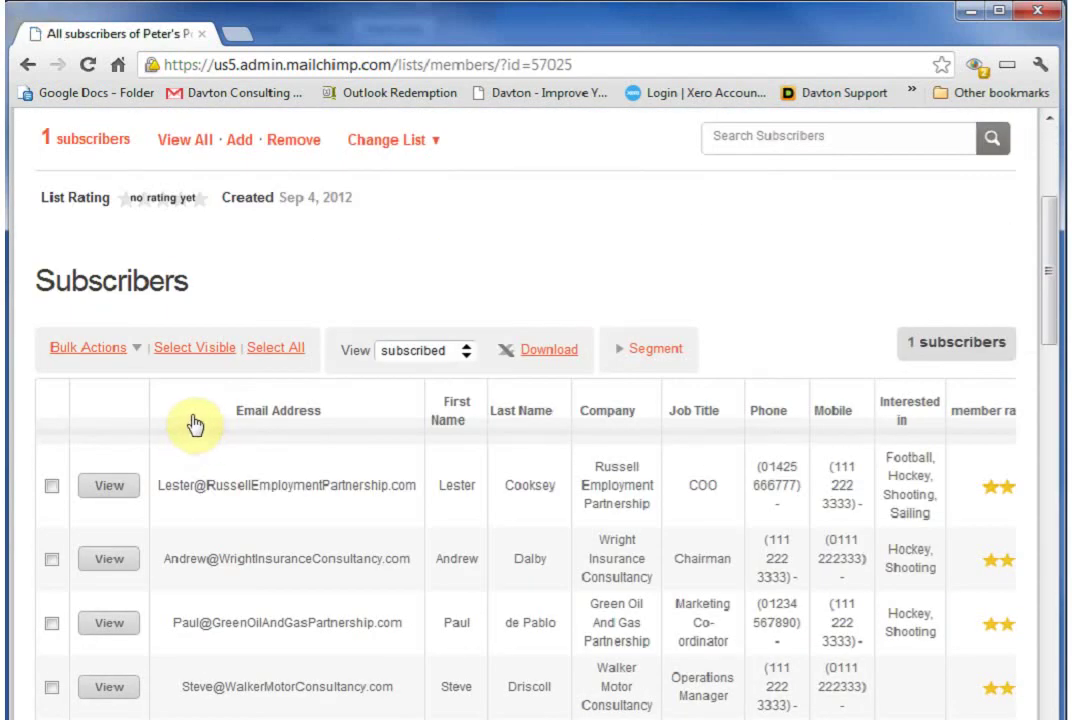
pyautogui.scroll(-4, 193, 421)
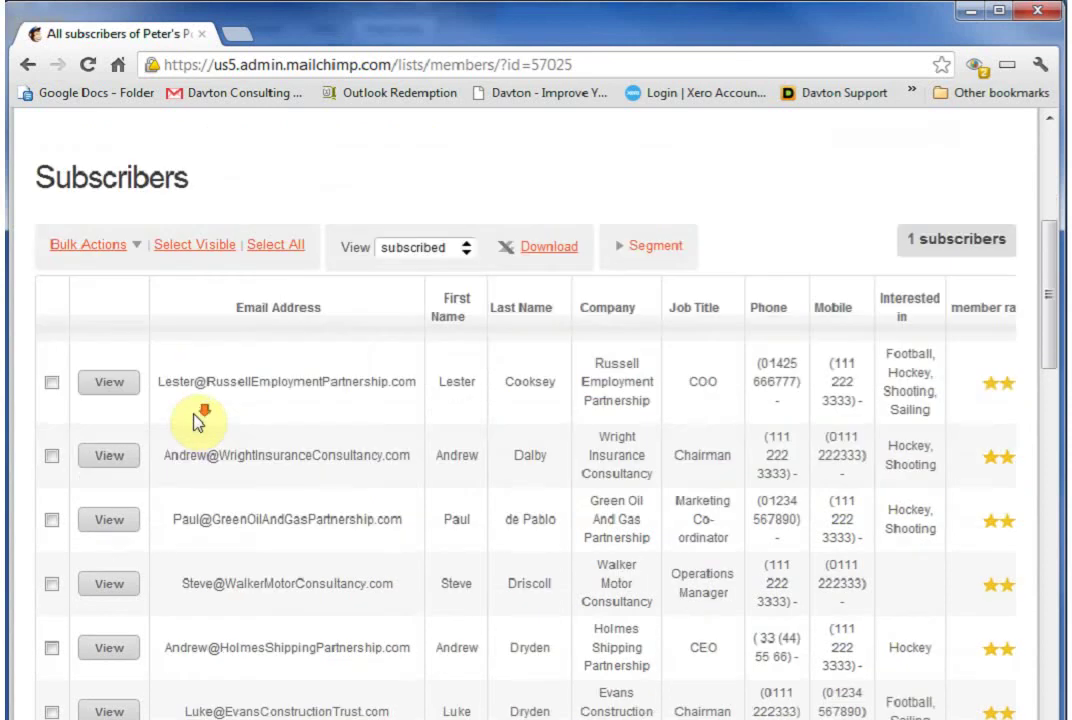
pyautogui.scroll(-9, 205, 418)
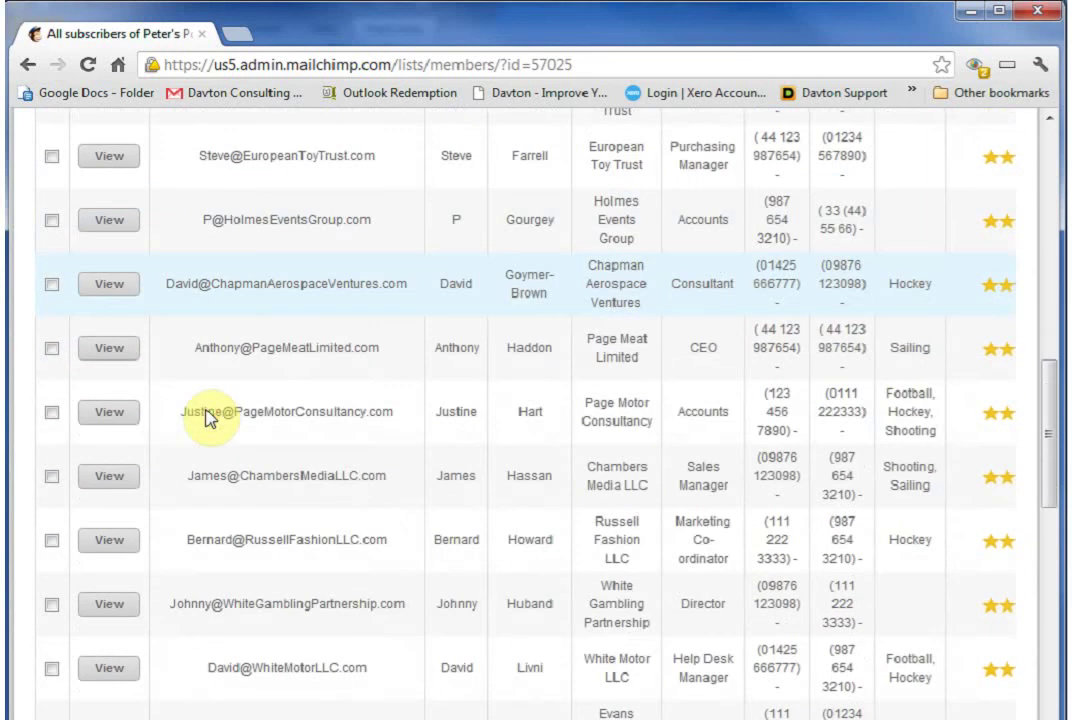
pyautogui.scroll(-3, 205, 418)
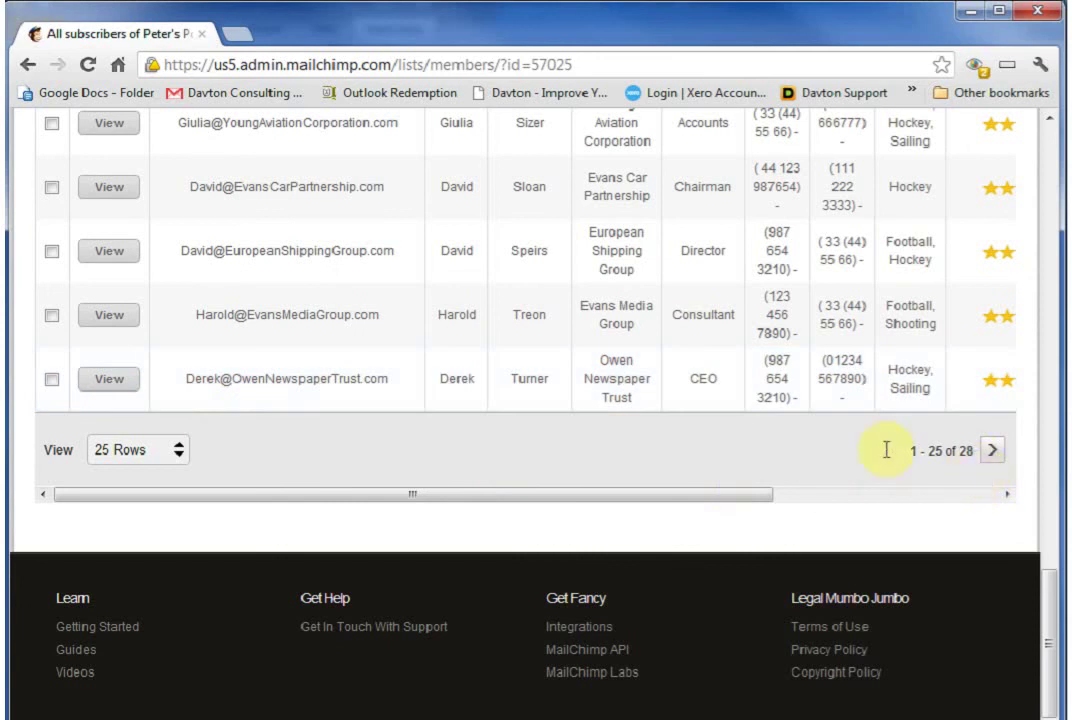
pyautogui.scroll(9, 598, 390)
pyautogui.scroll(8, 600, 390)
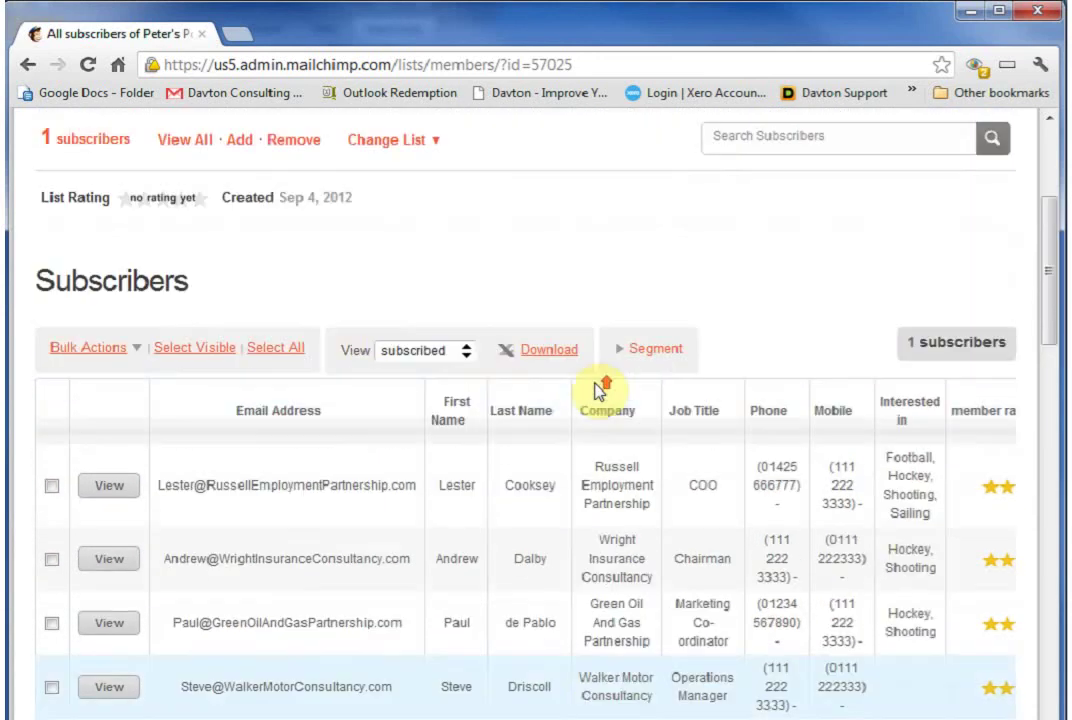
pyautogui.scroll(2, 300, 315)
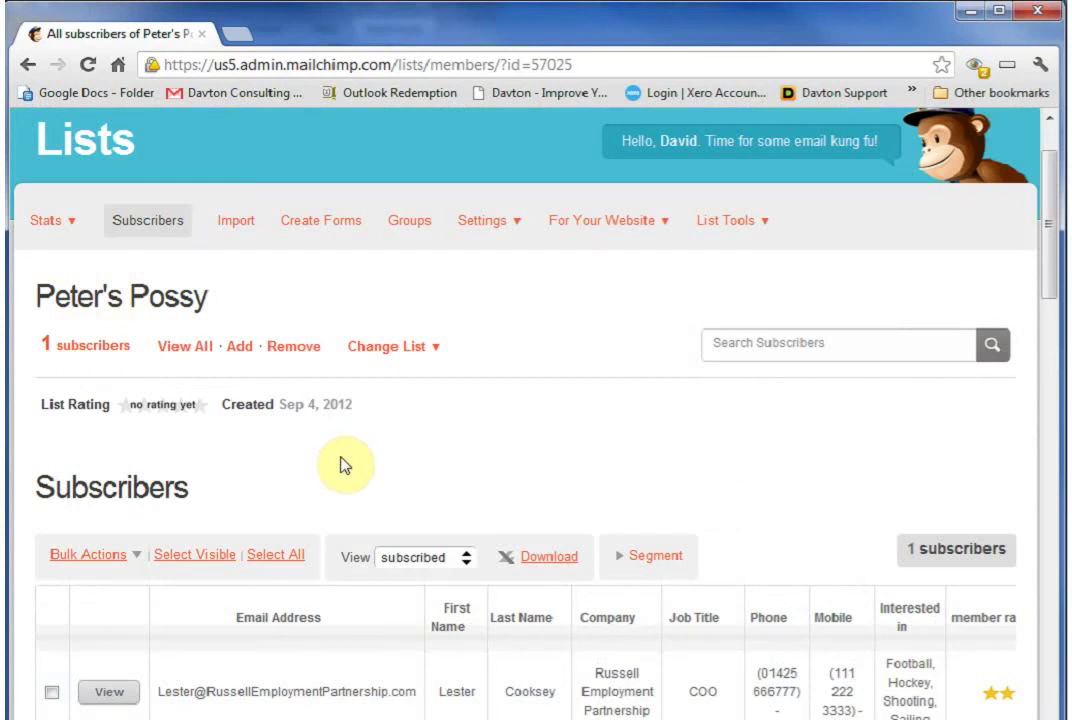
pyautogui.scroll(-3, 598, 570)
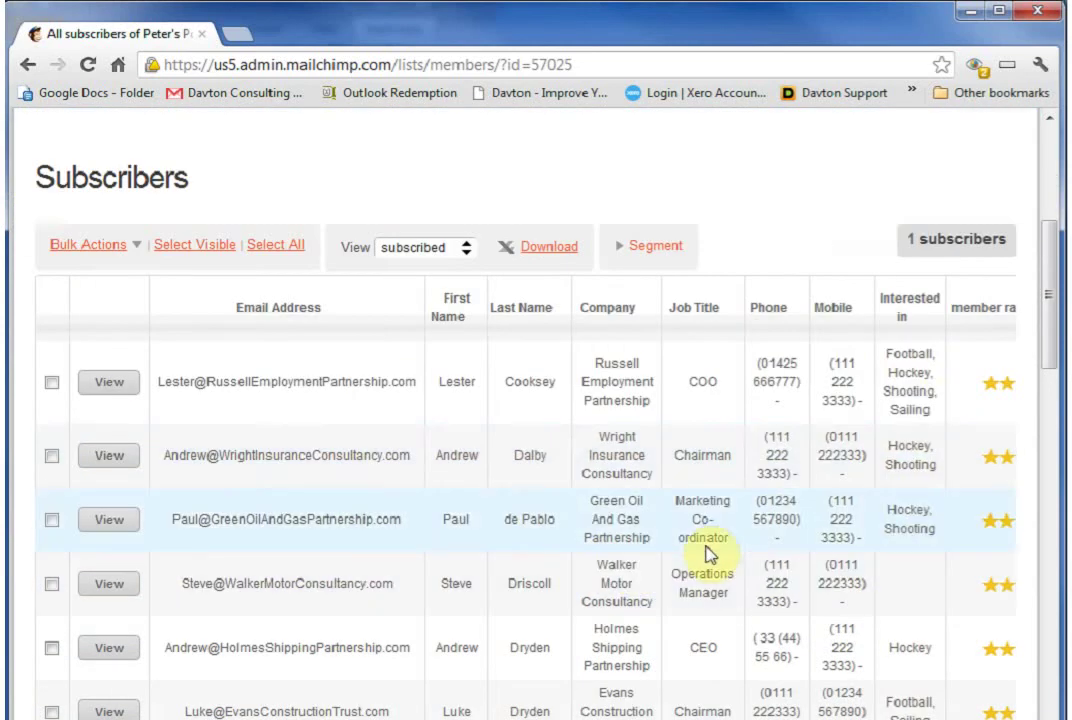